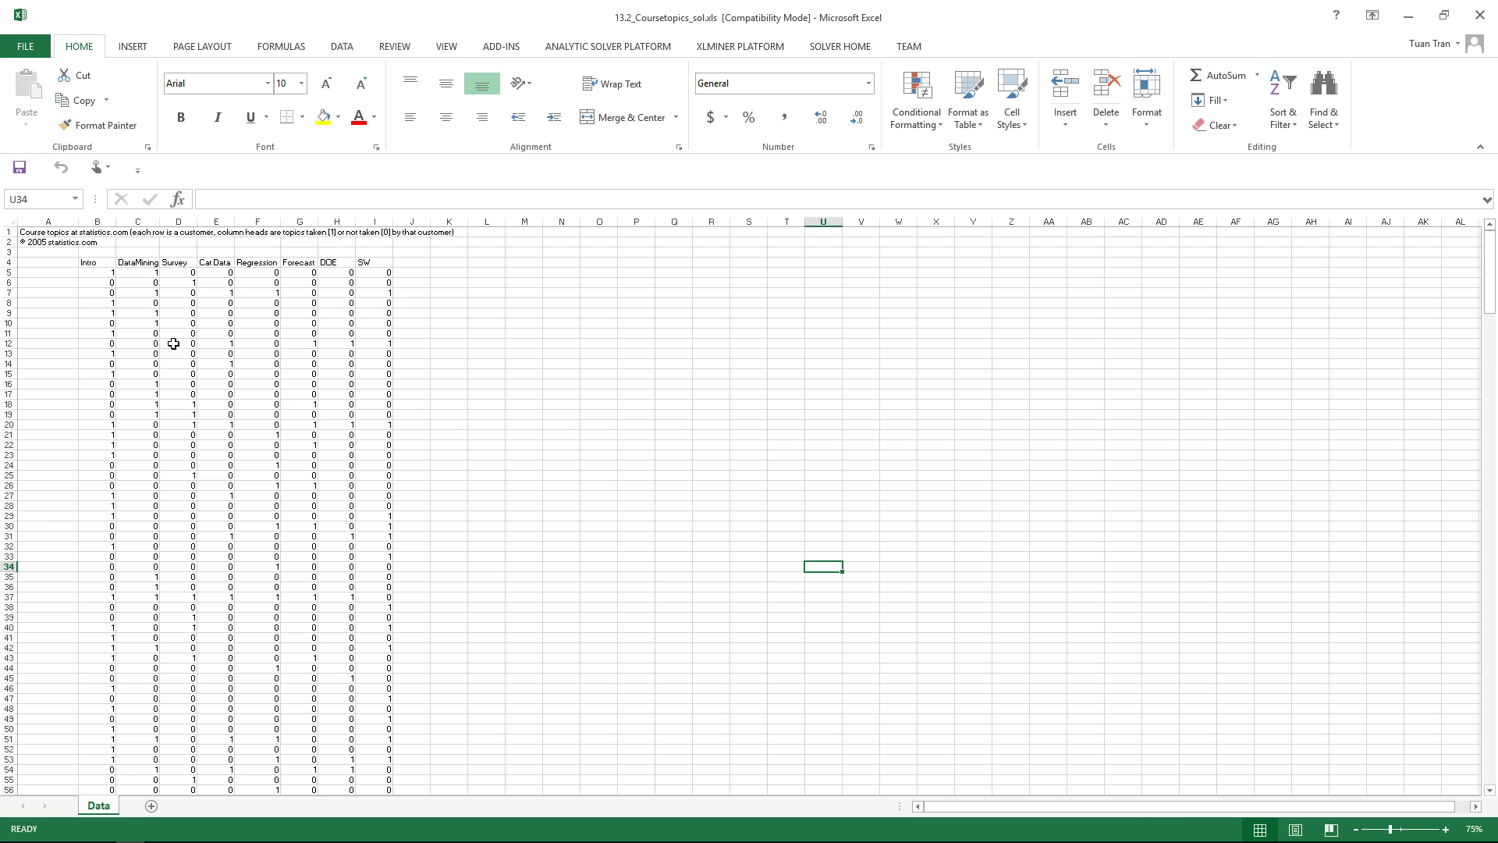
Select the course-topic range B4:I369 and bring up XLMiner Platform's Associate menu
click(93, 269)
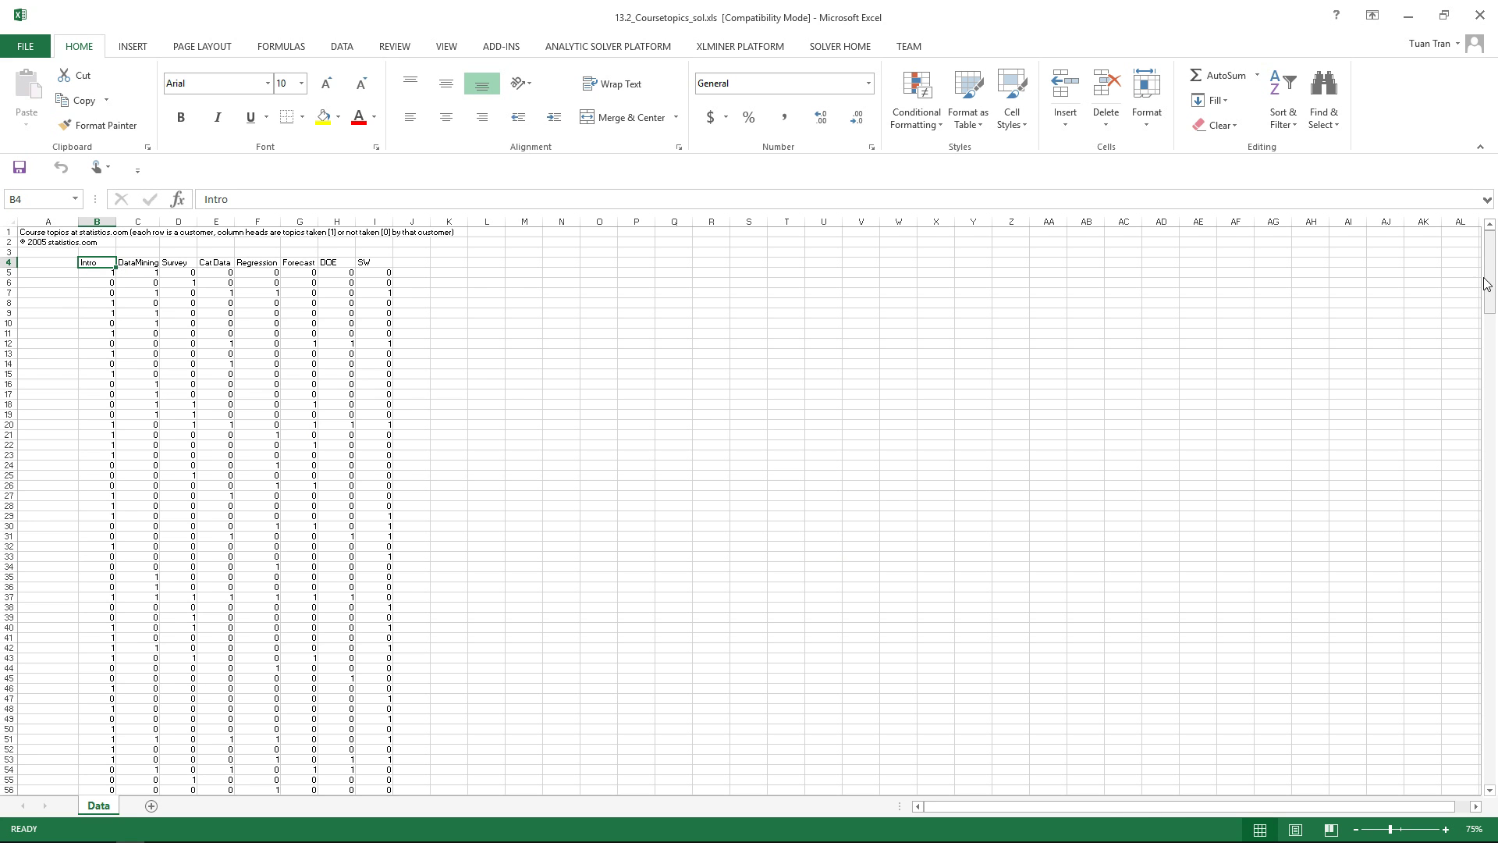
drag(1489, 281, 1483, 757)
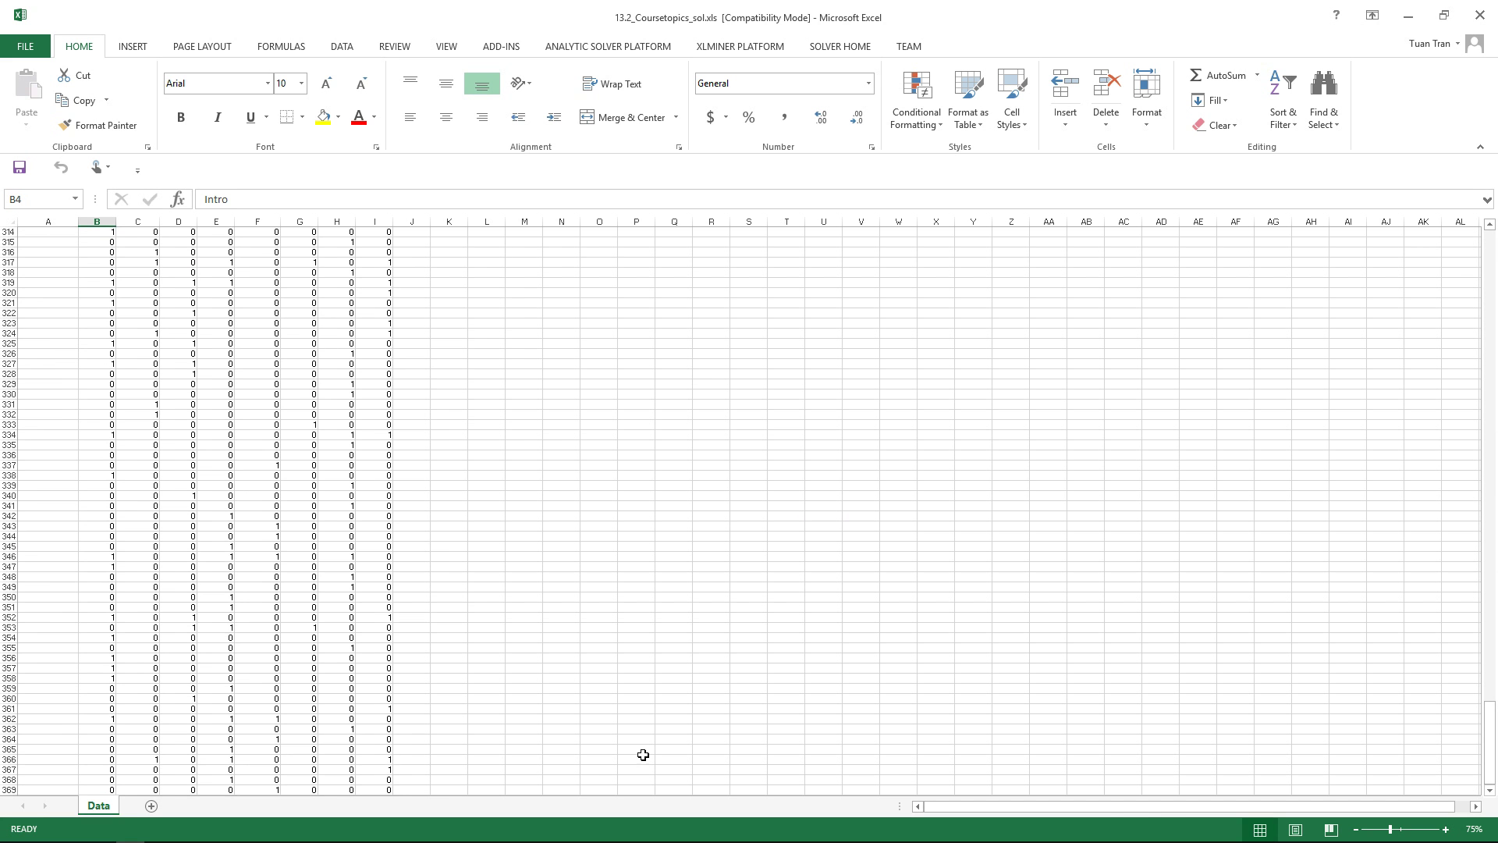
shift+click(378, 790)
click(752, 49)
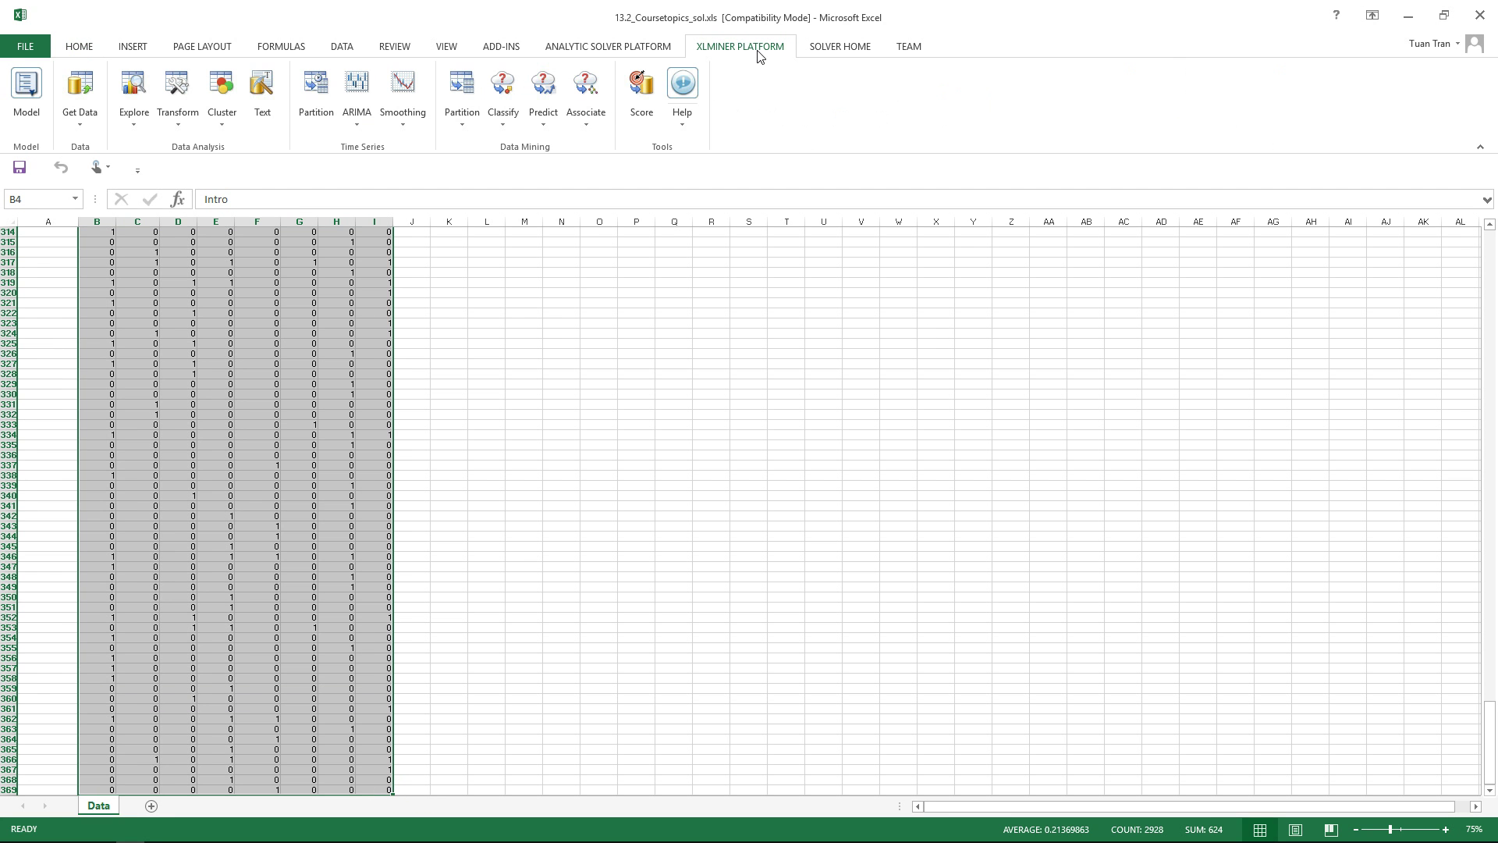
click(584, 112)
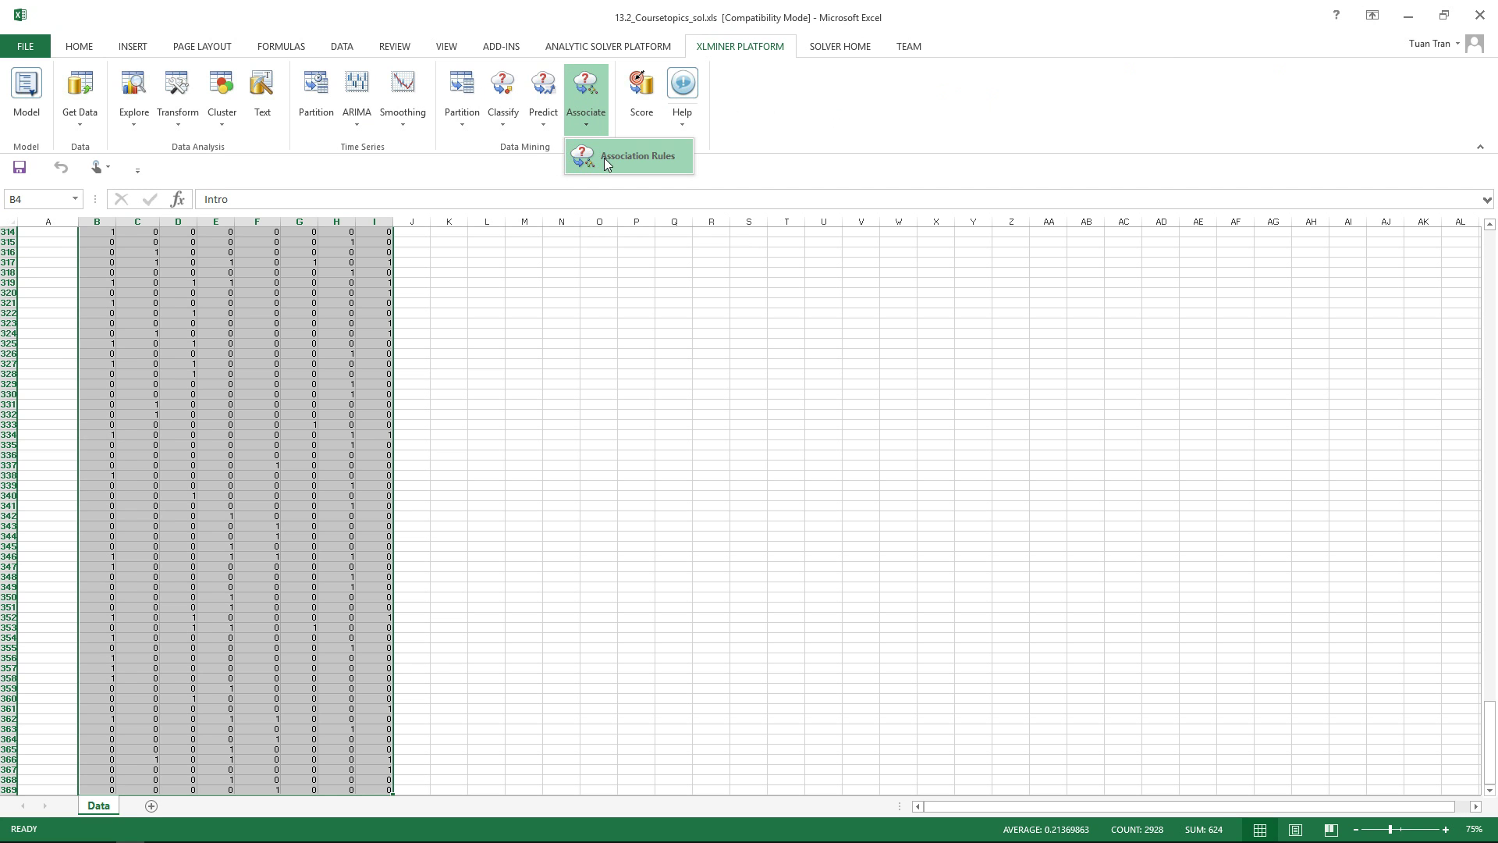
Run Association Rules with minimum support 10 and 50% minimum confidence
click(607, 159)
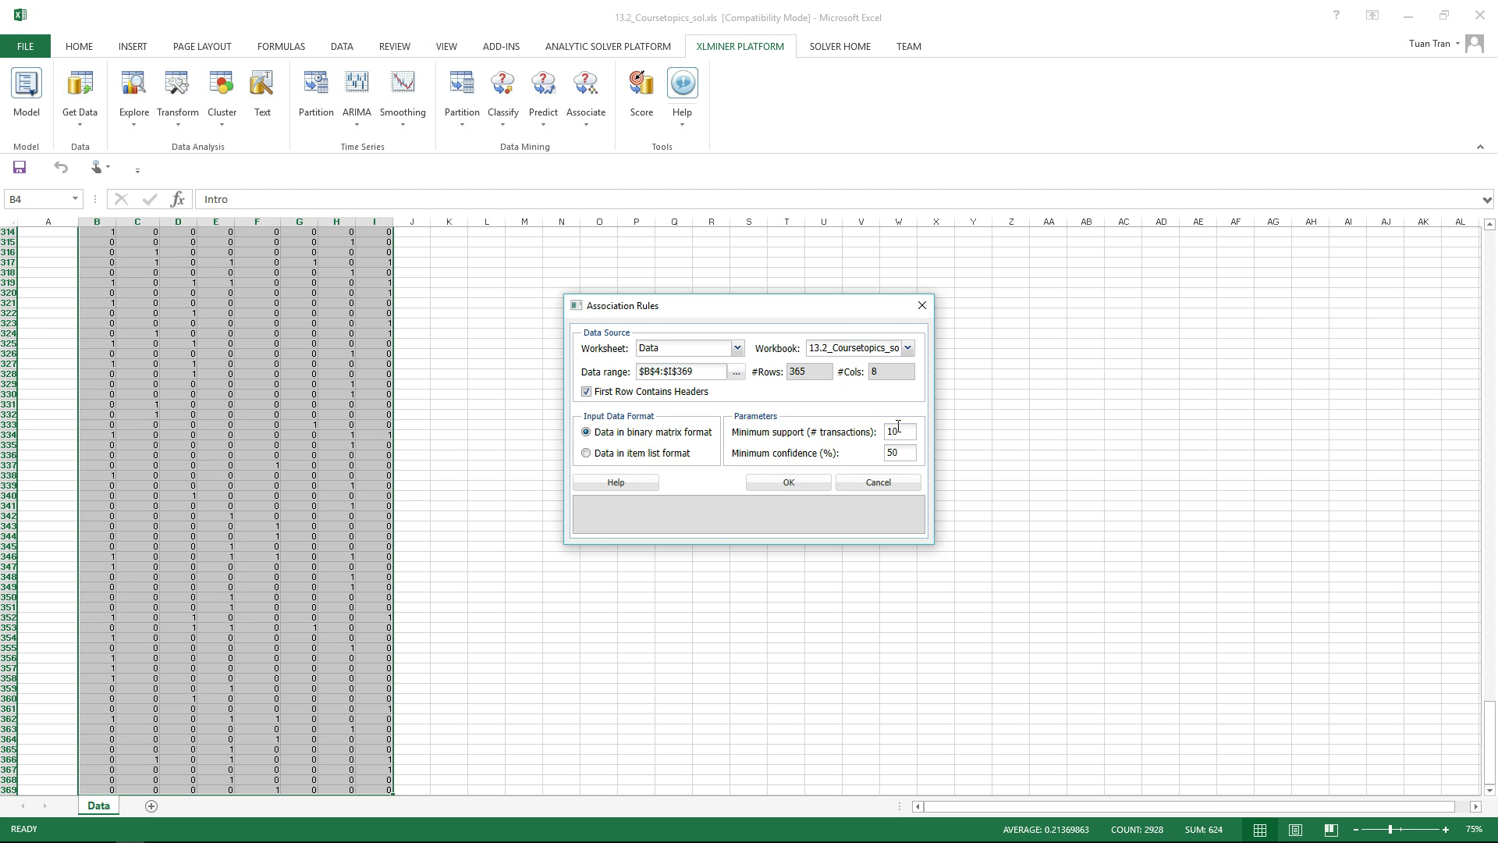
double_click(894, 432)
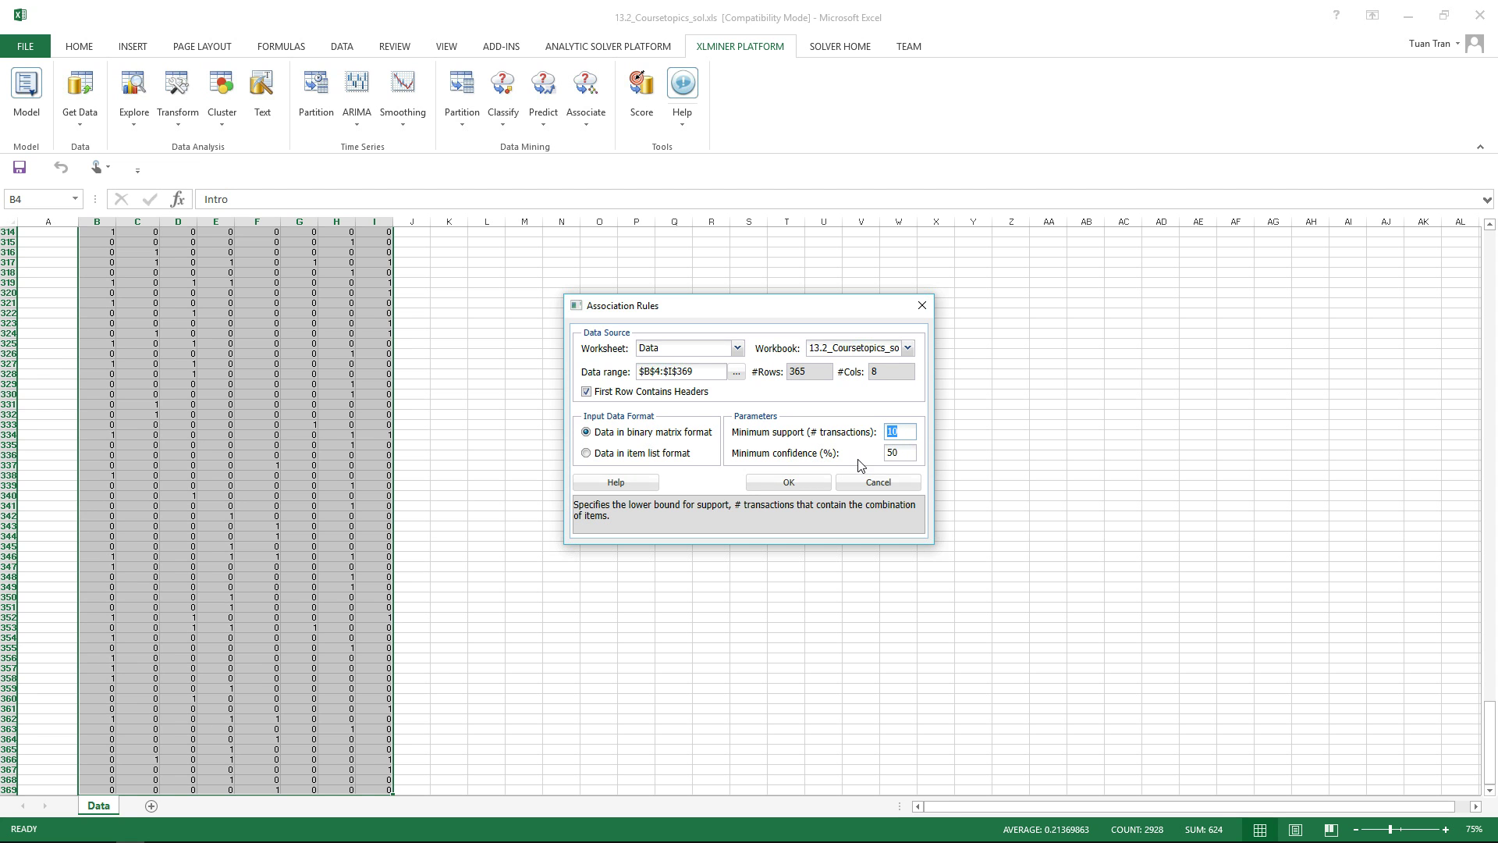
click(788, 484)
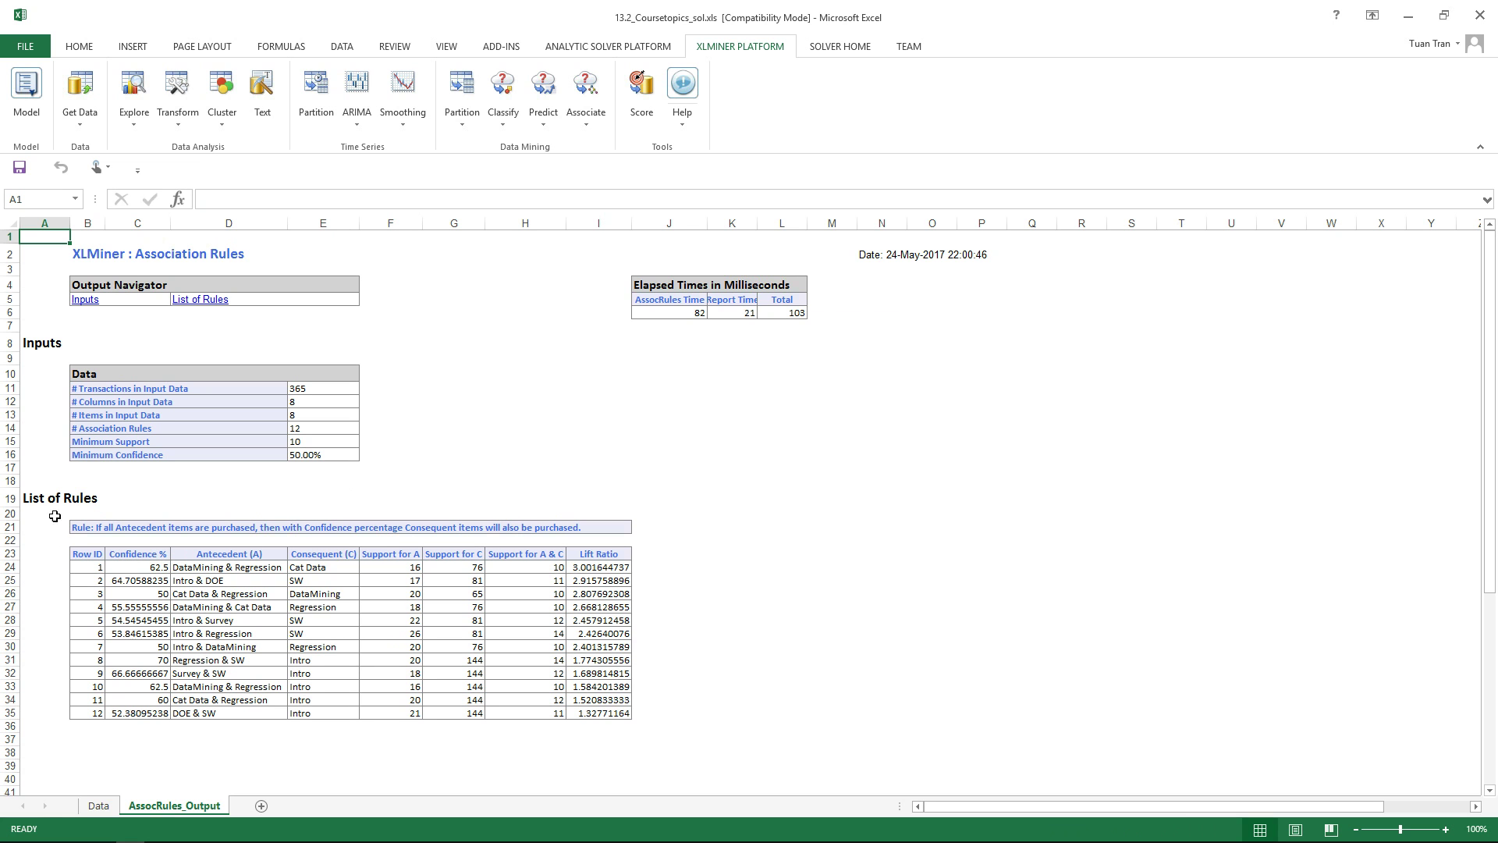
click(586, 550)
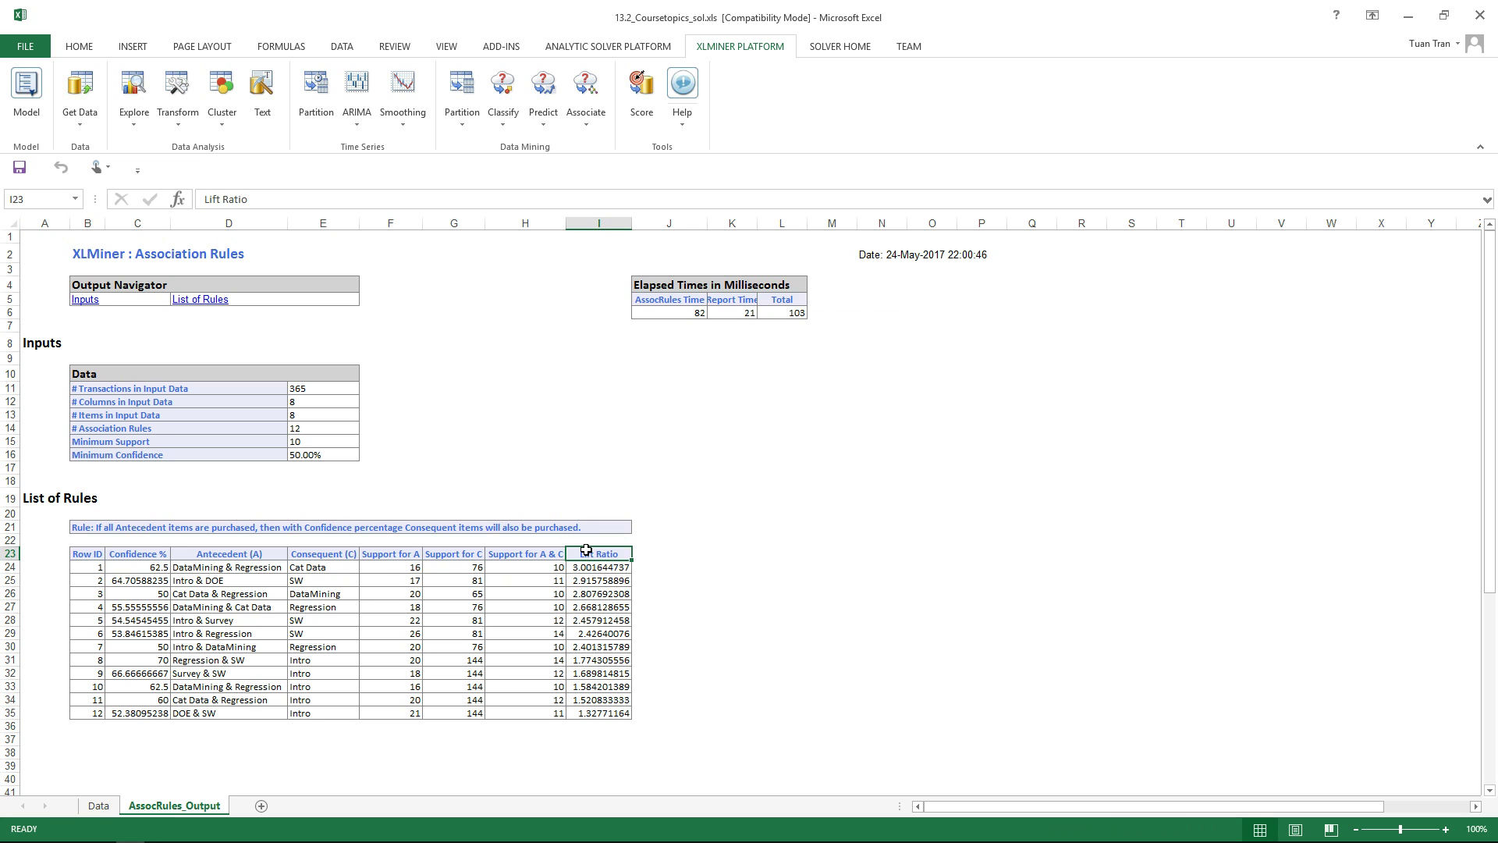
drag(586, 550, 574, 714)
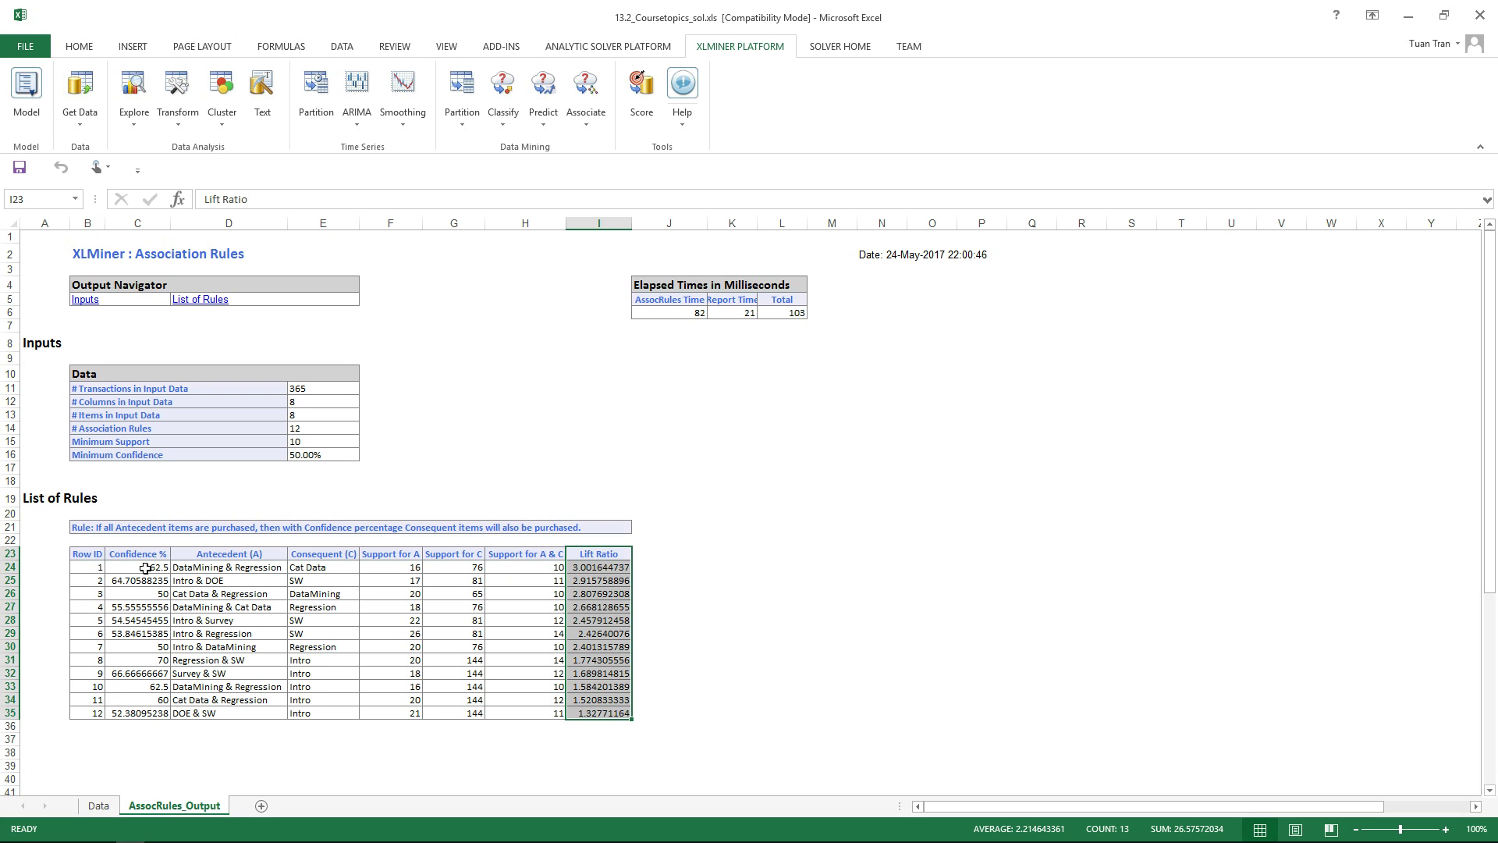
click(600, 568)
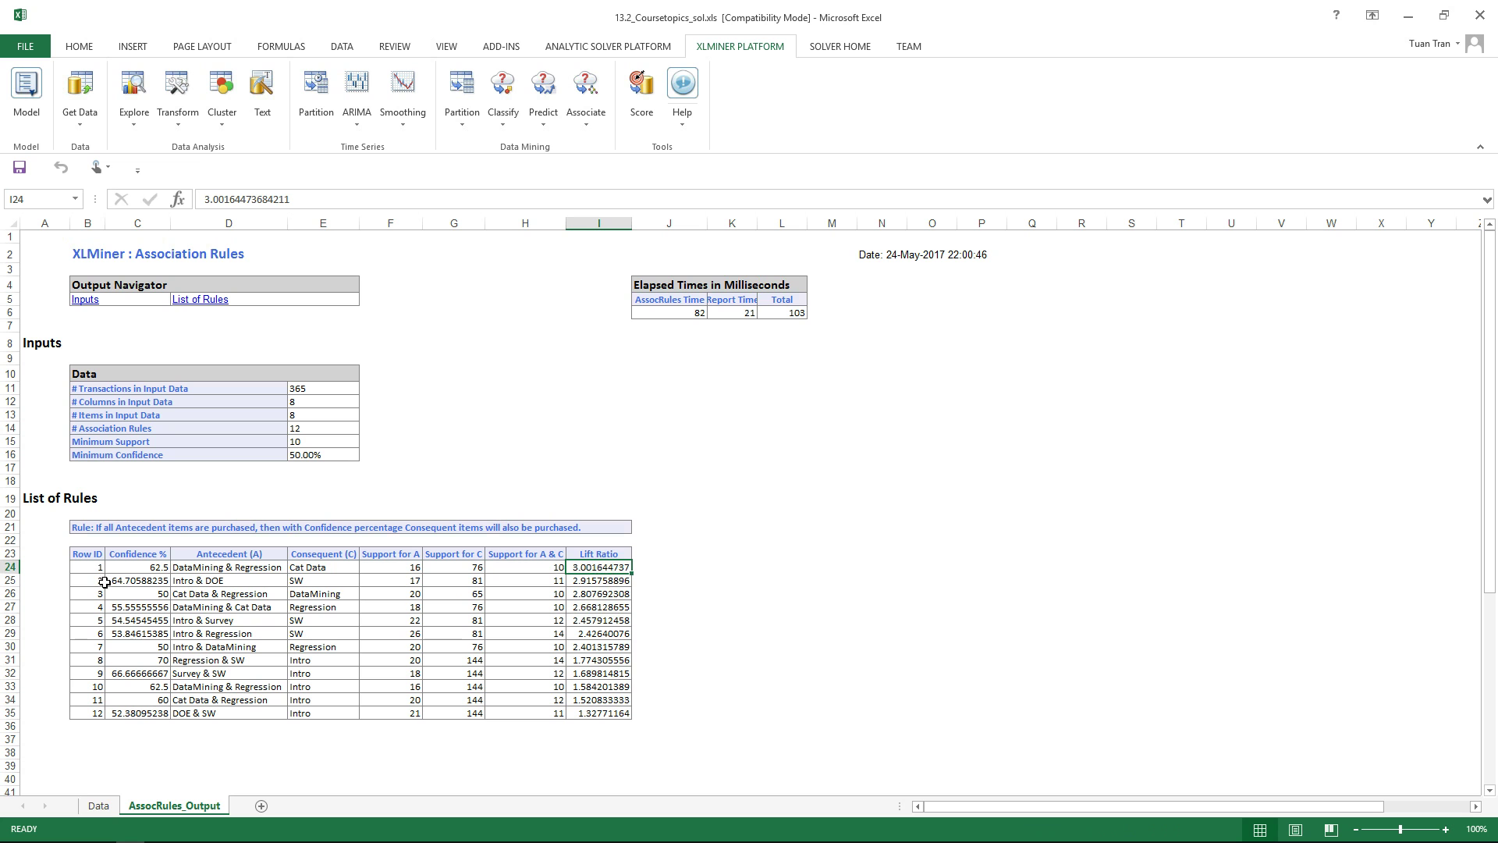
click(53, 565)
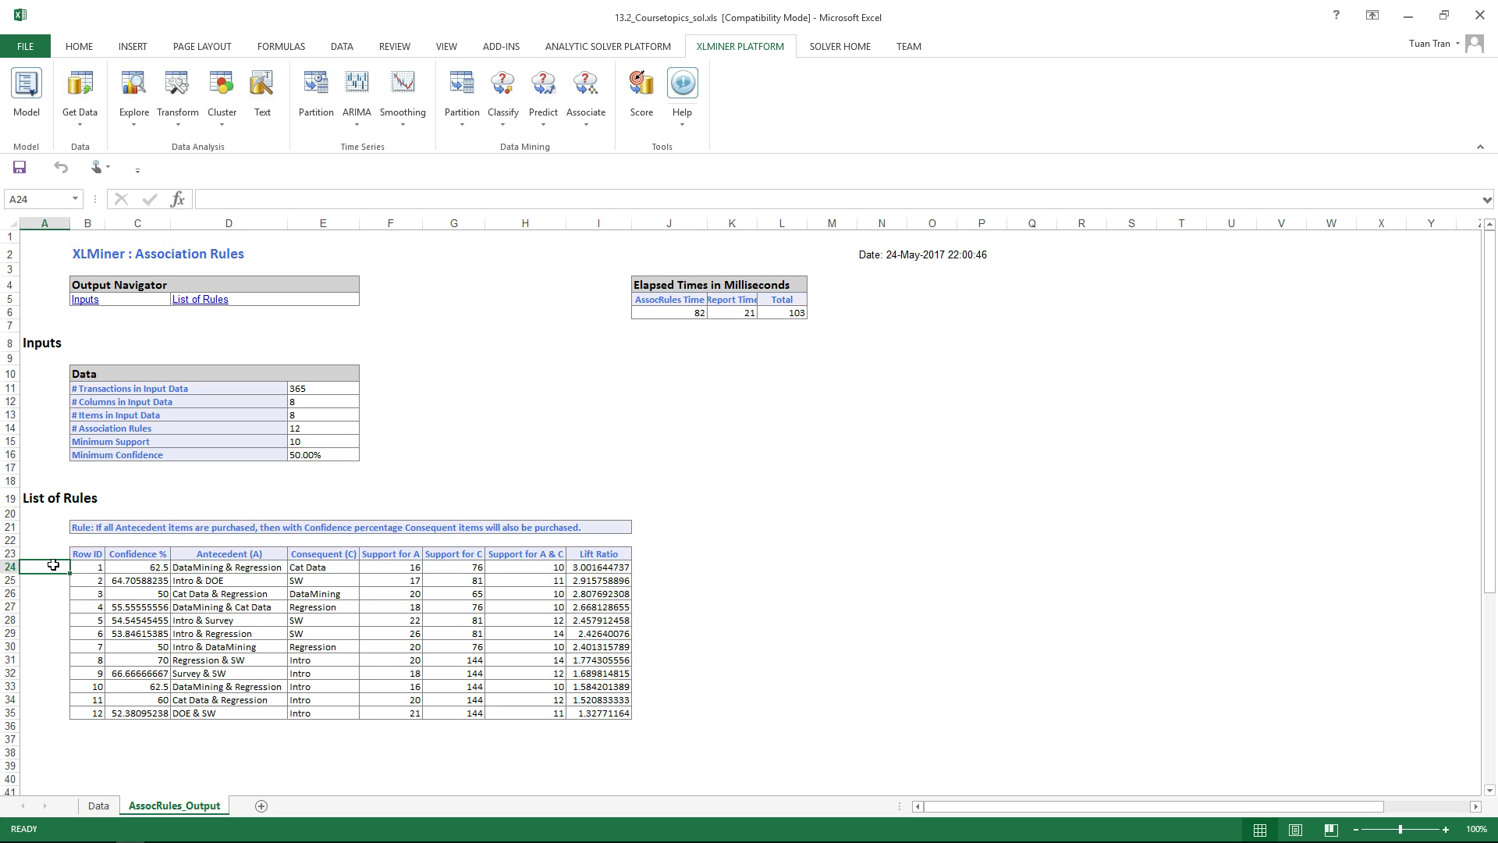
click(10, 566)
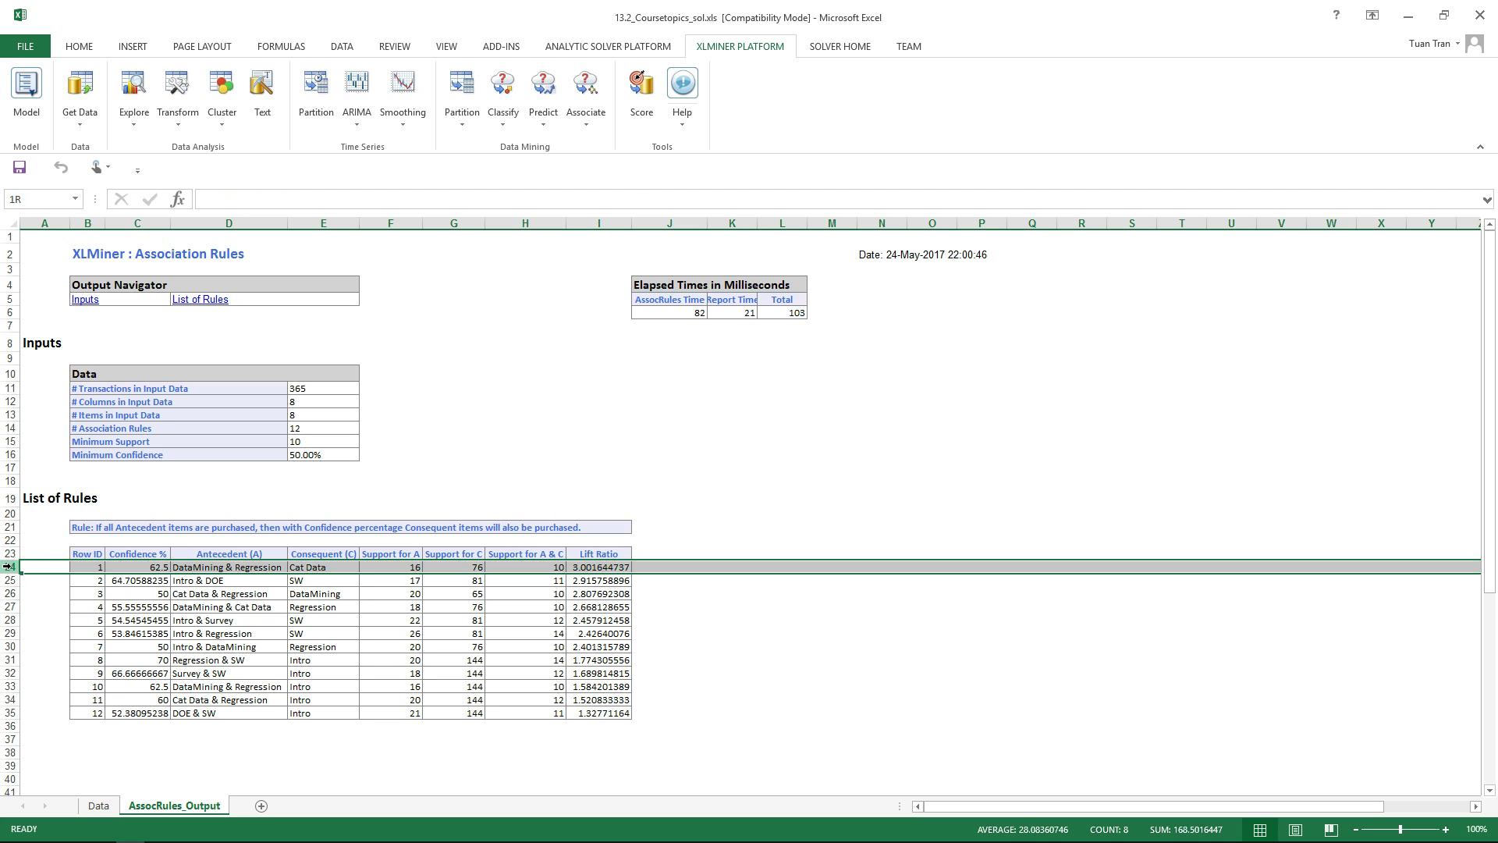
click(141, 565)
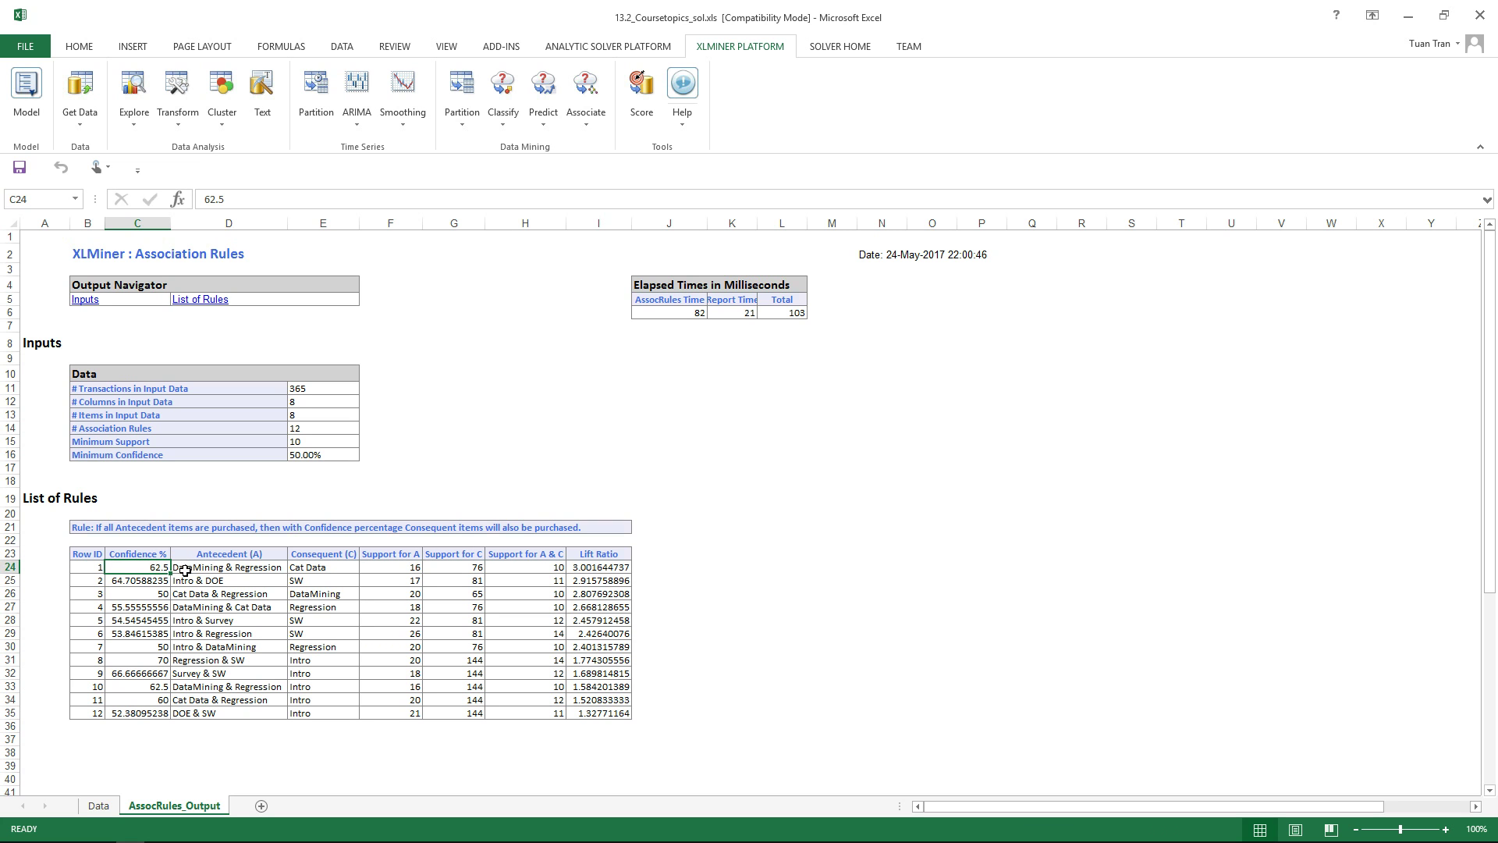
click(185, 571)
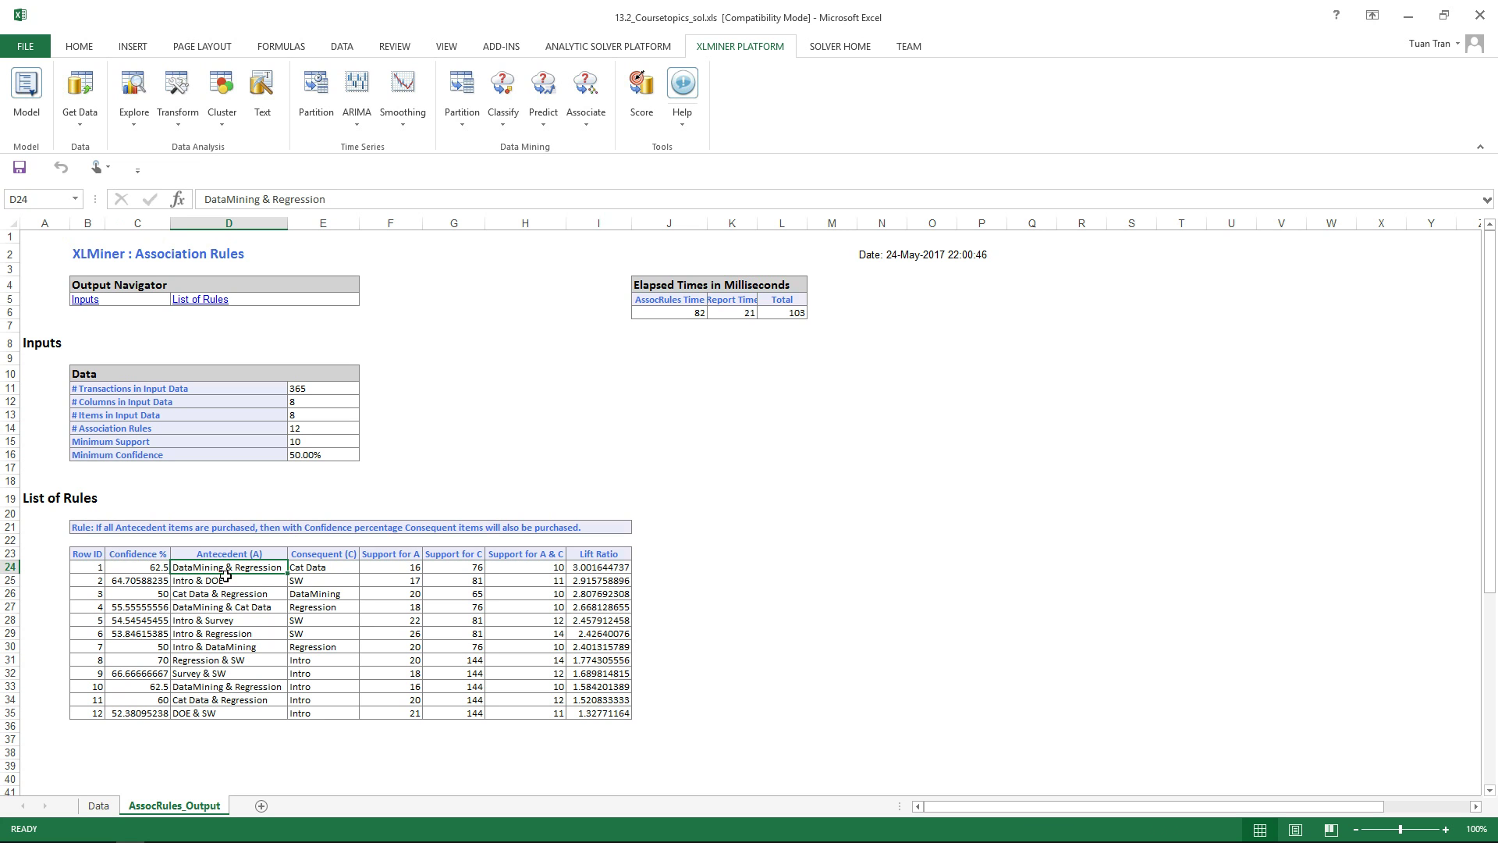
click(309, 567)
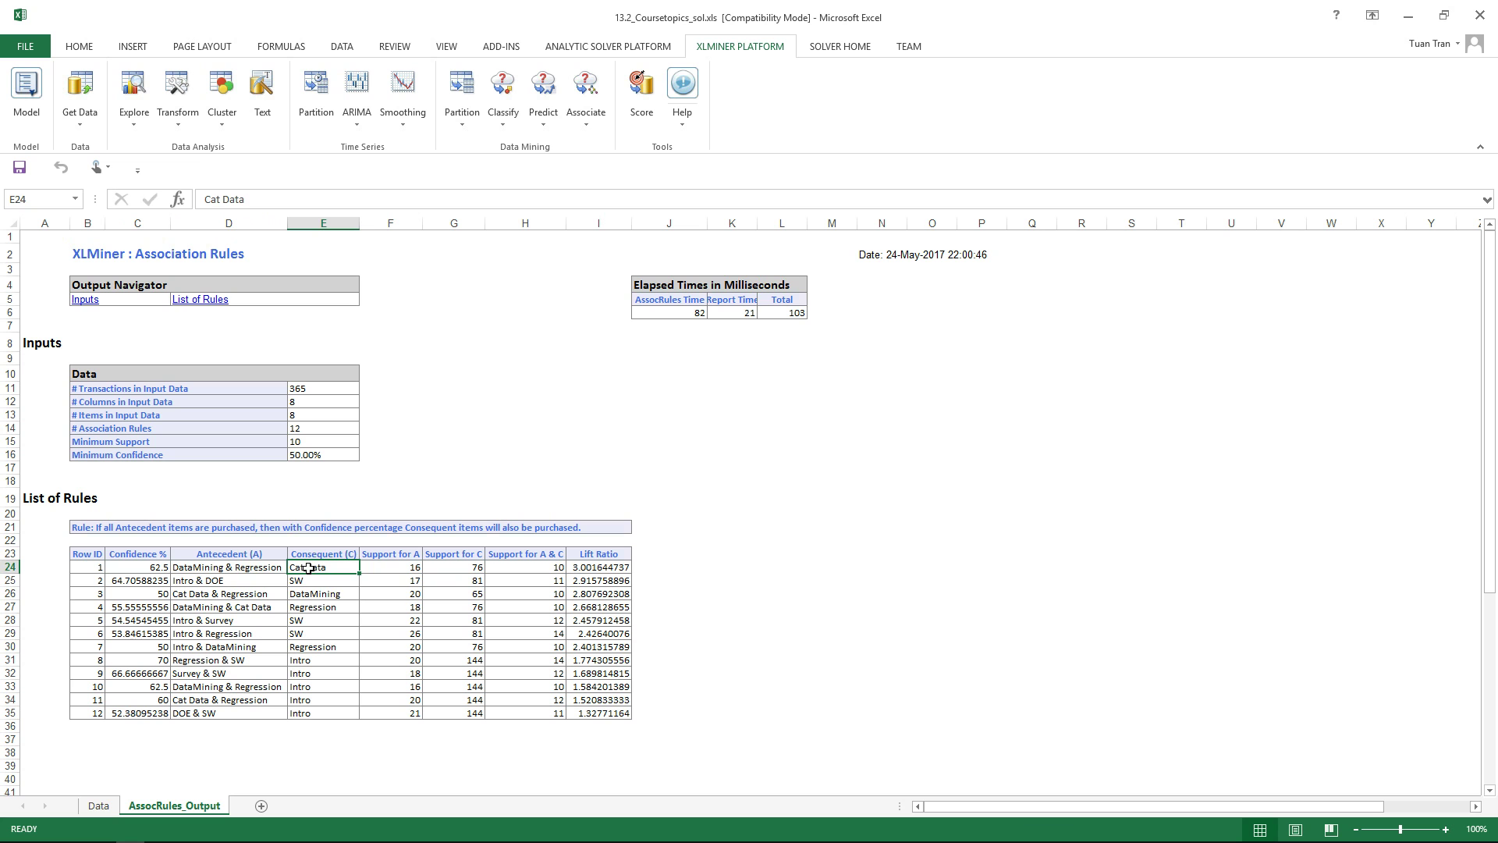
drag(182, 572, 317, 564)
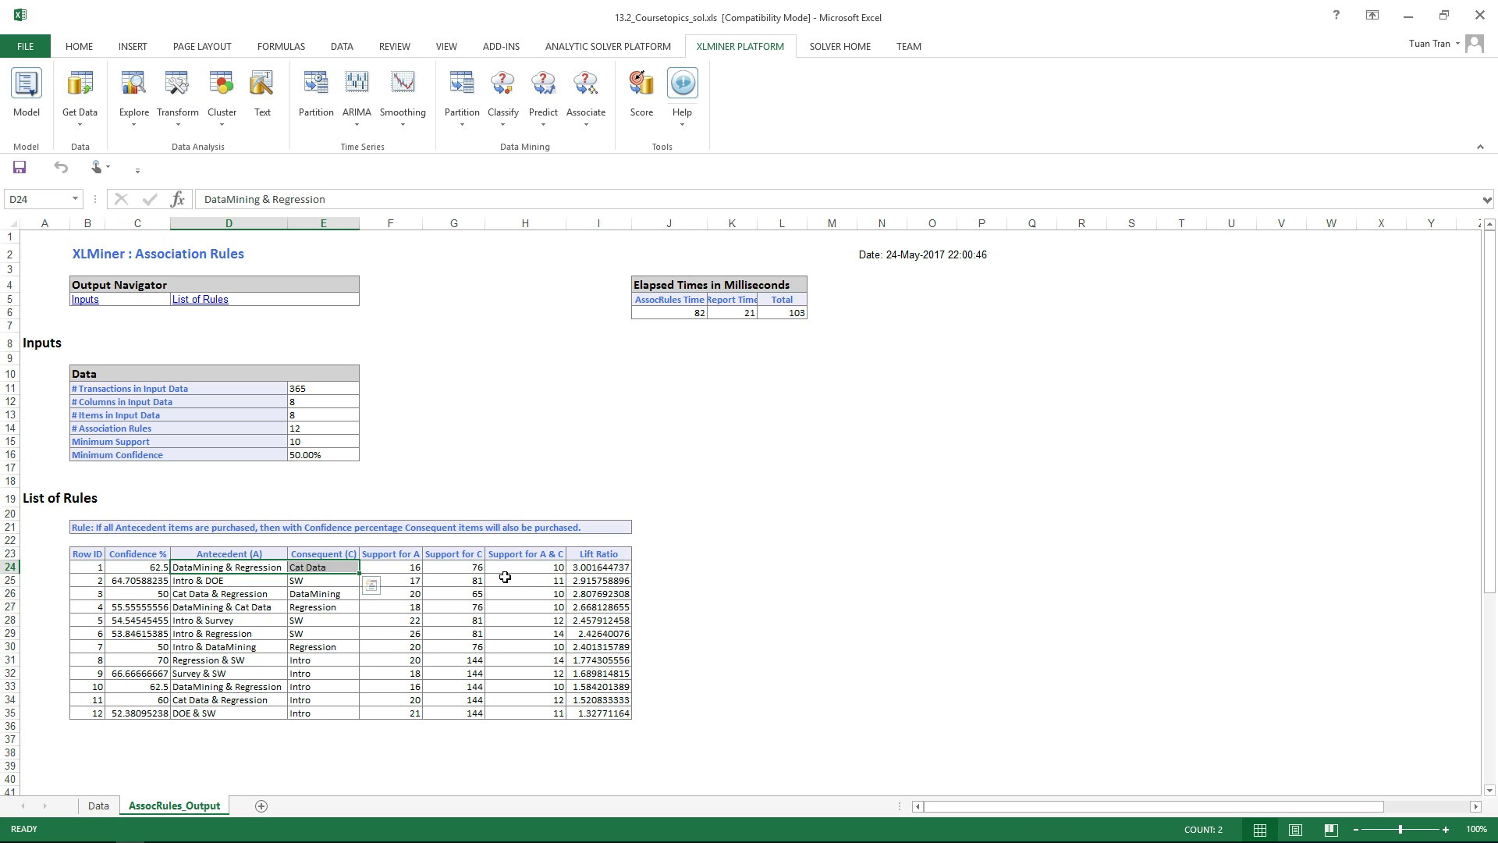
click(411, 571)
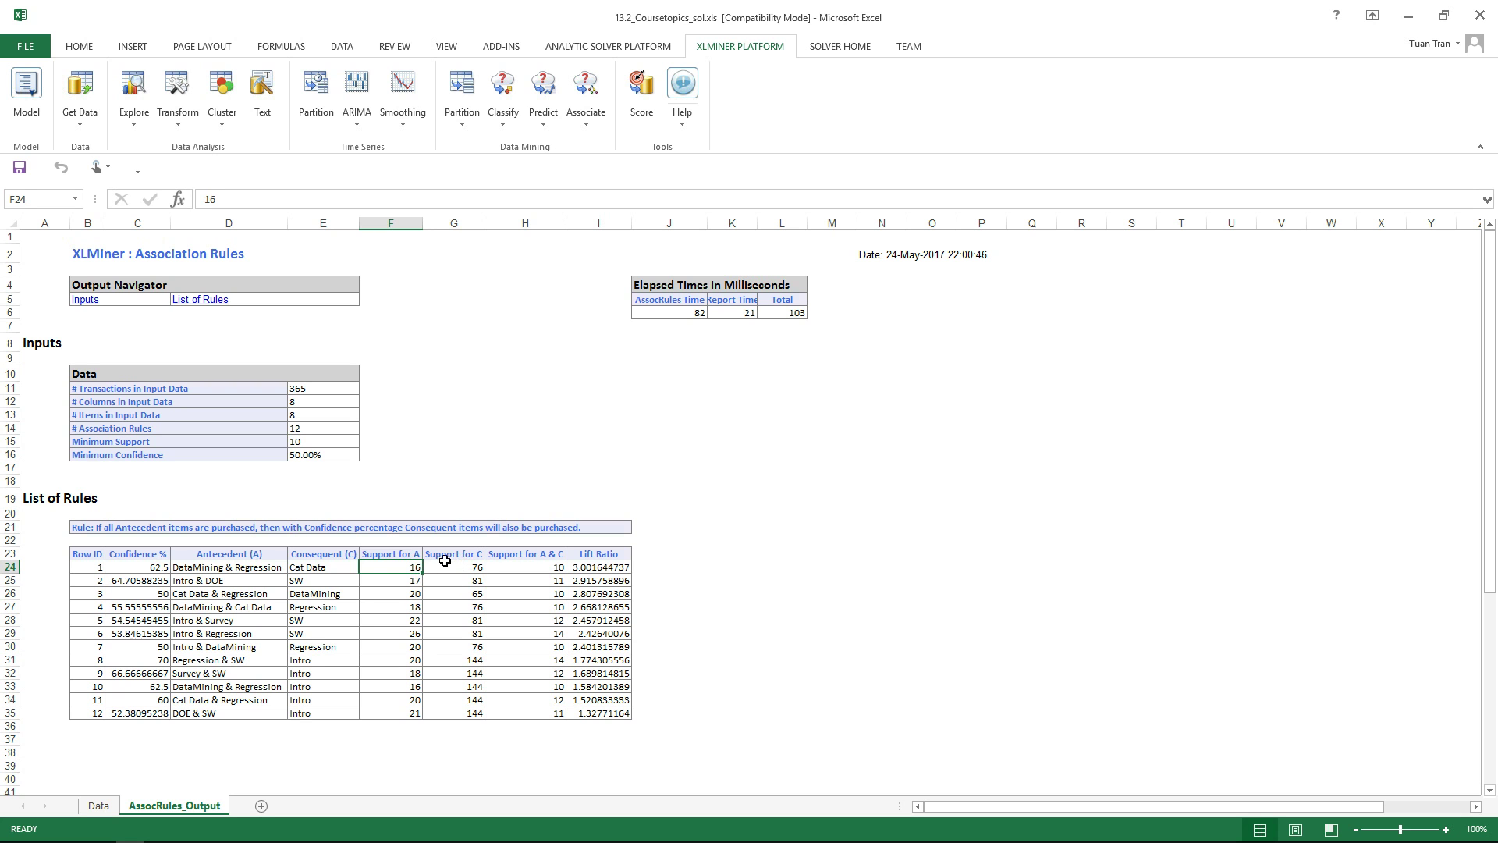
click(475, 568)
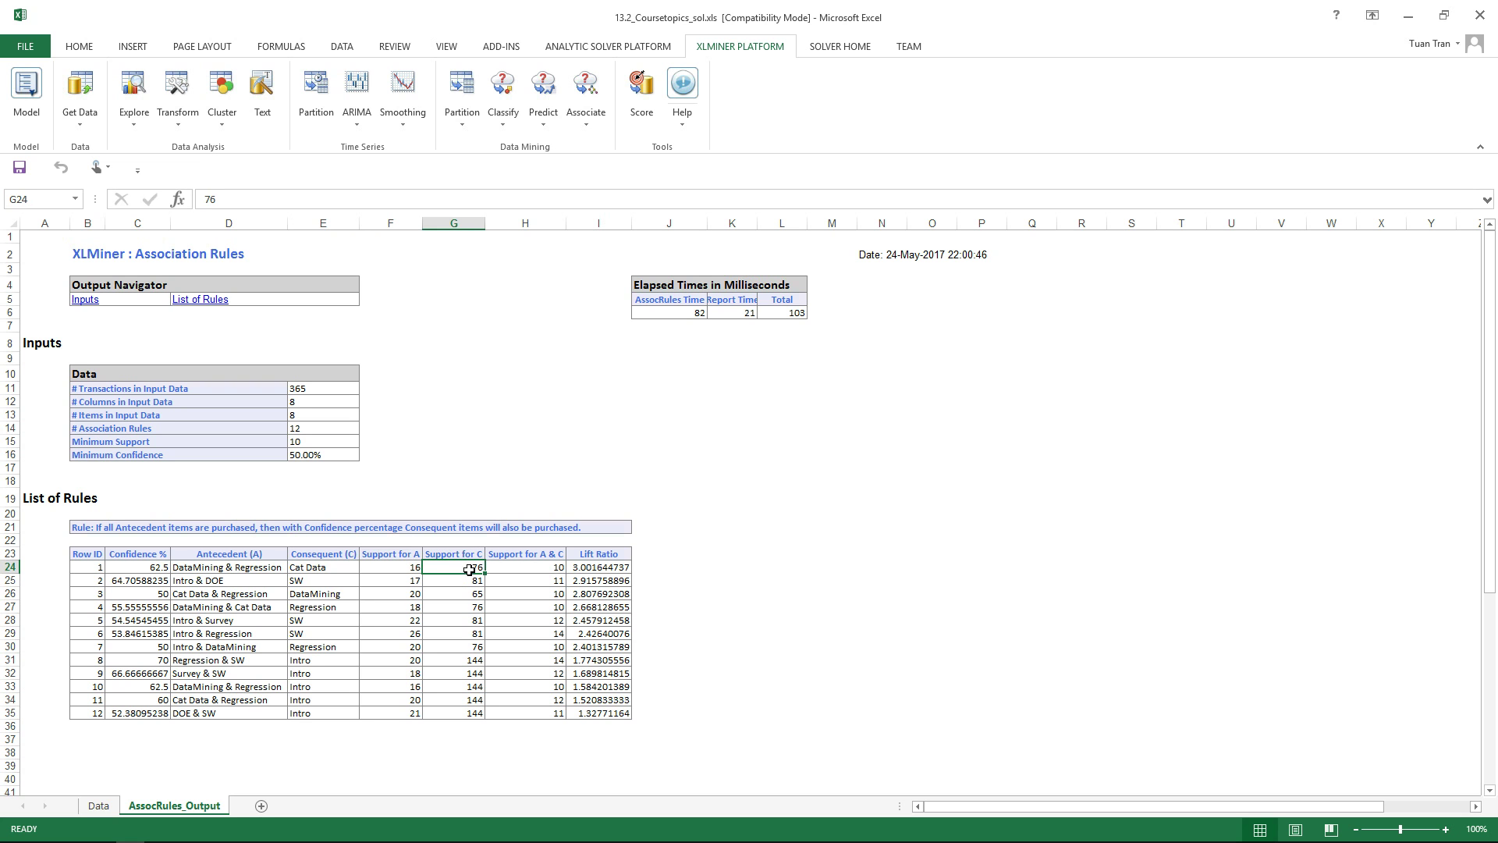
click(555, 570)
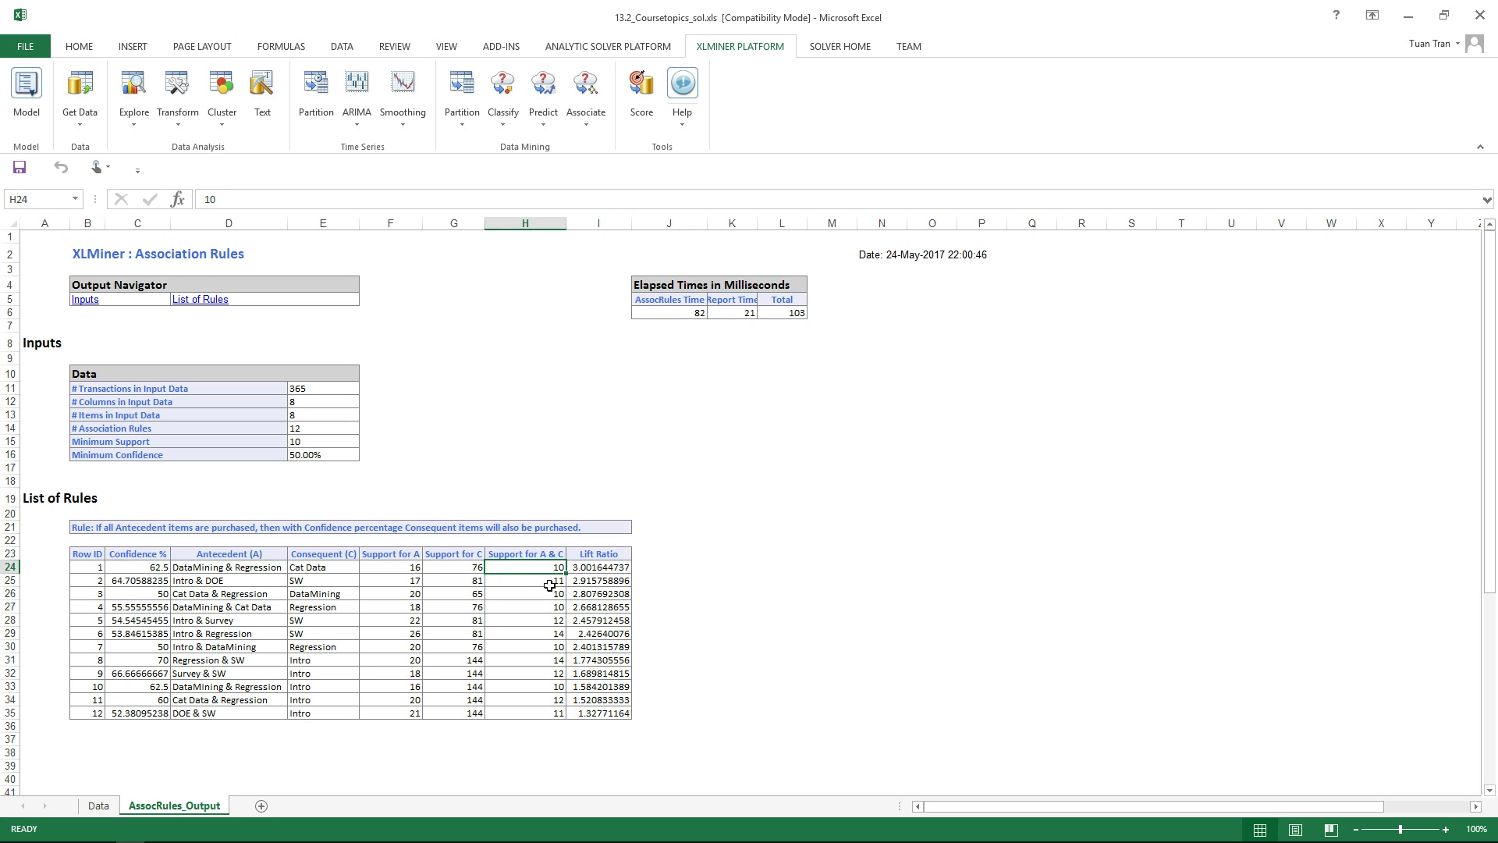
click(51, 584)
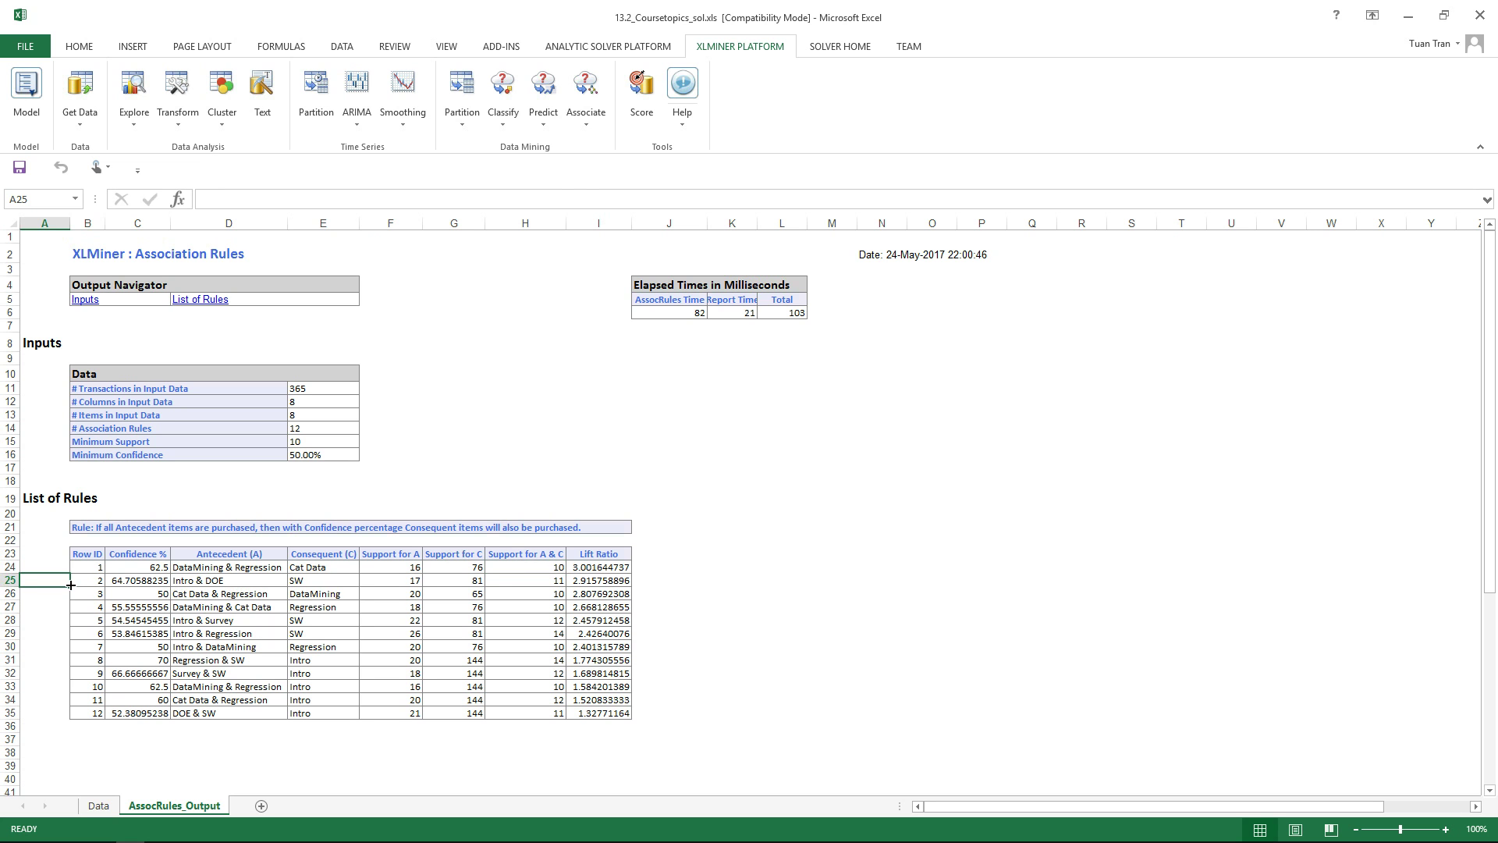
click(117, 584)
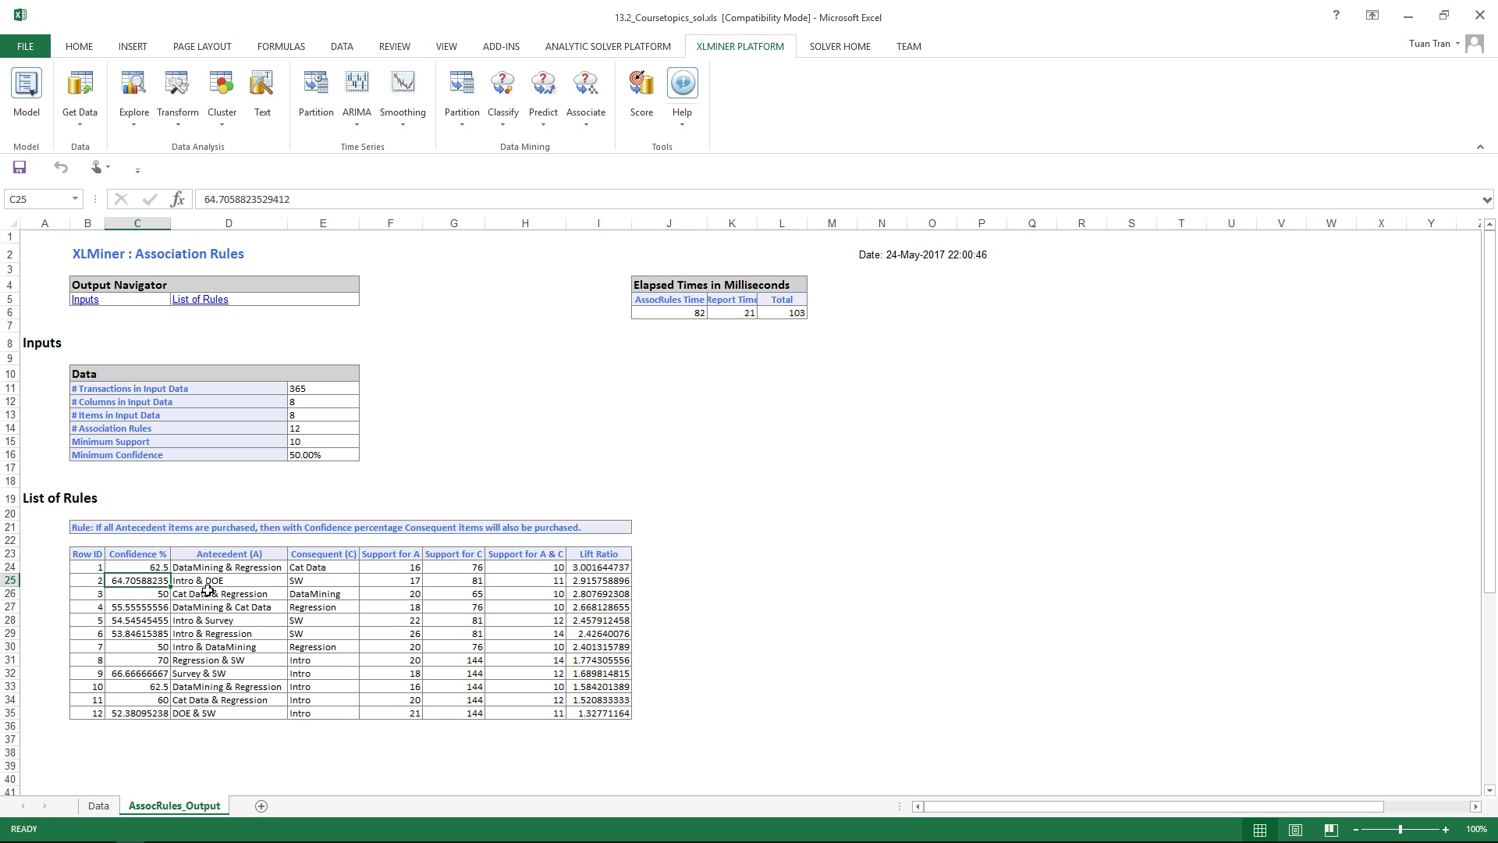
drag(188, 582, 226, 580)
click(304, 579)
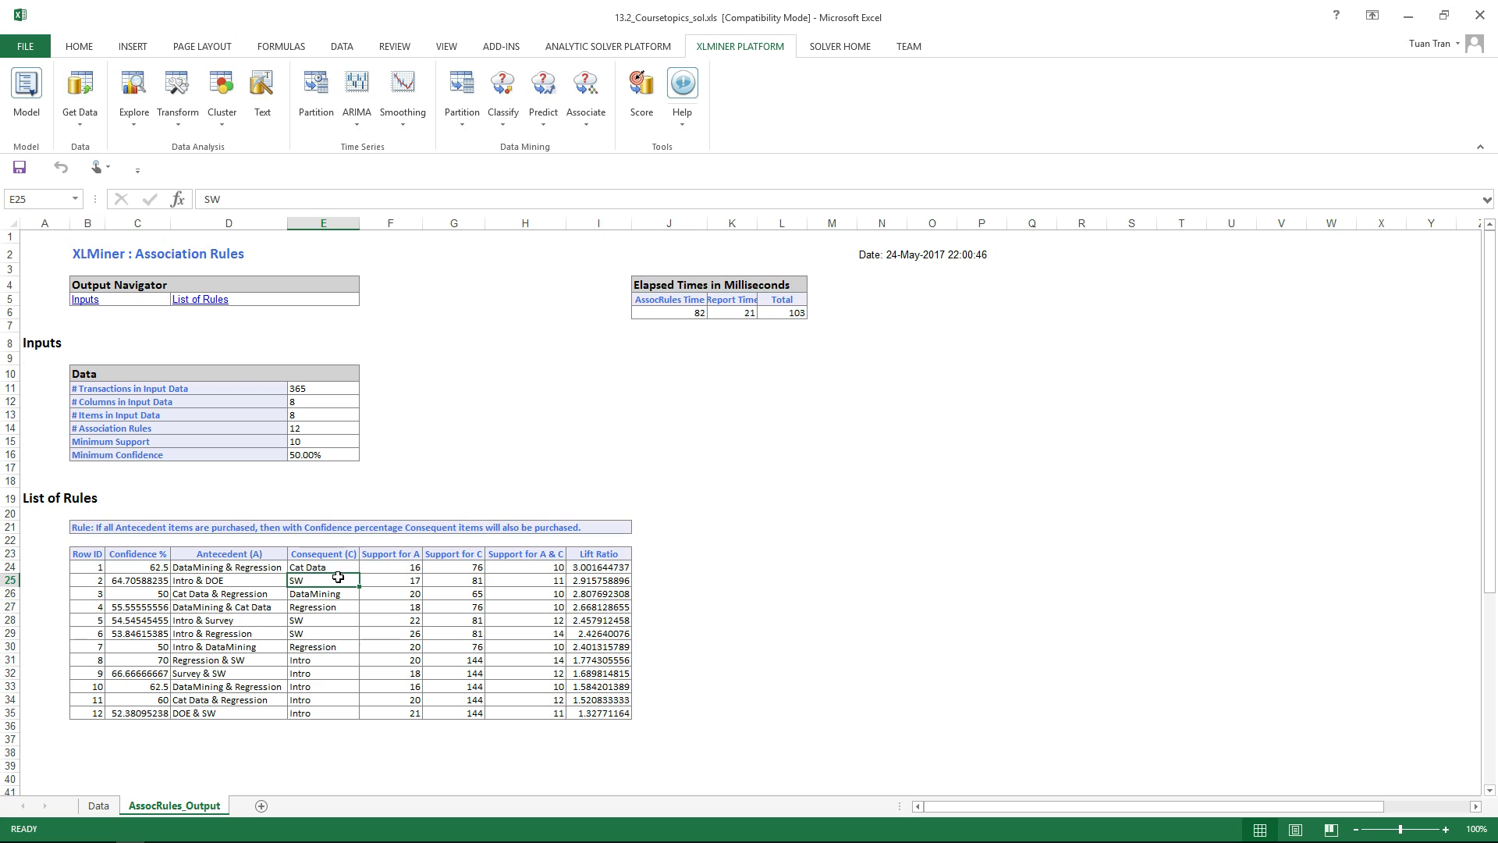
click(407, 583)
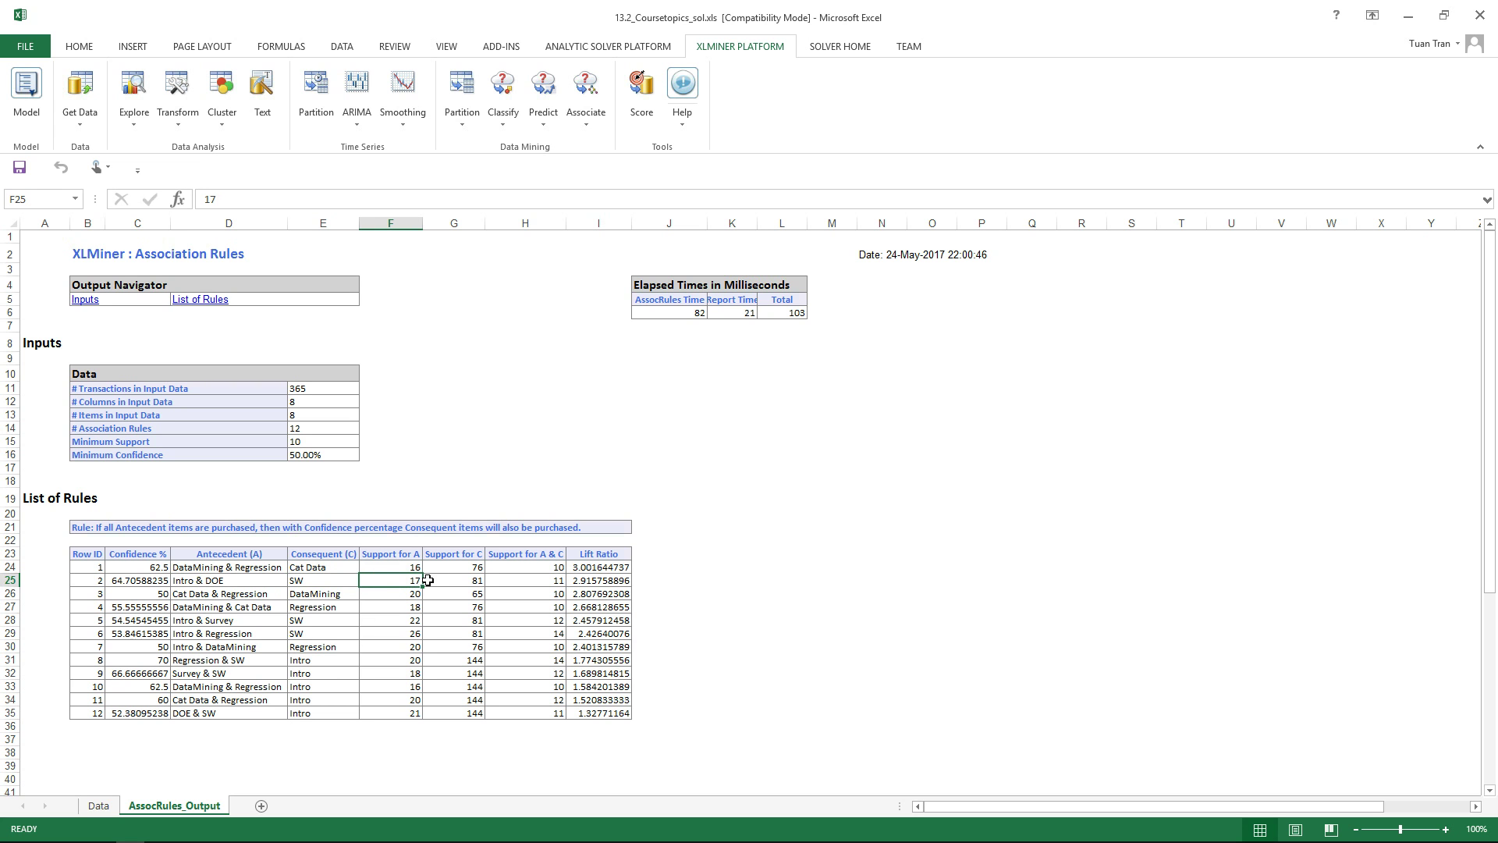
click(467, 584)
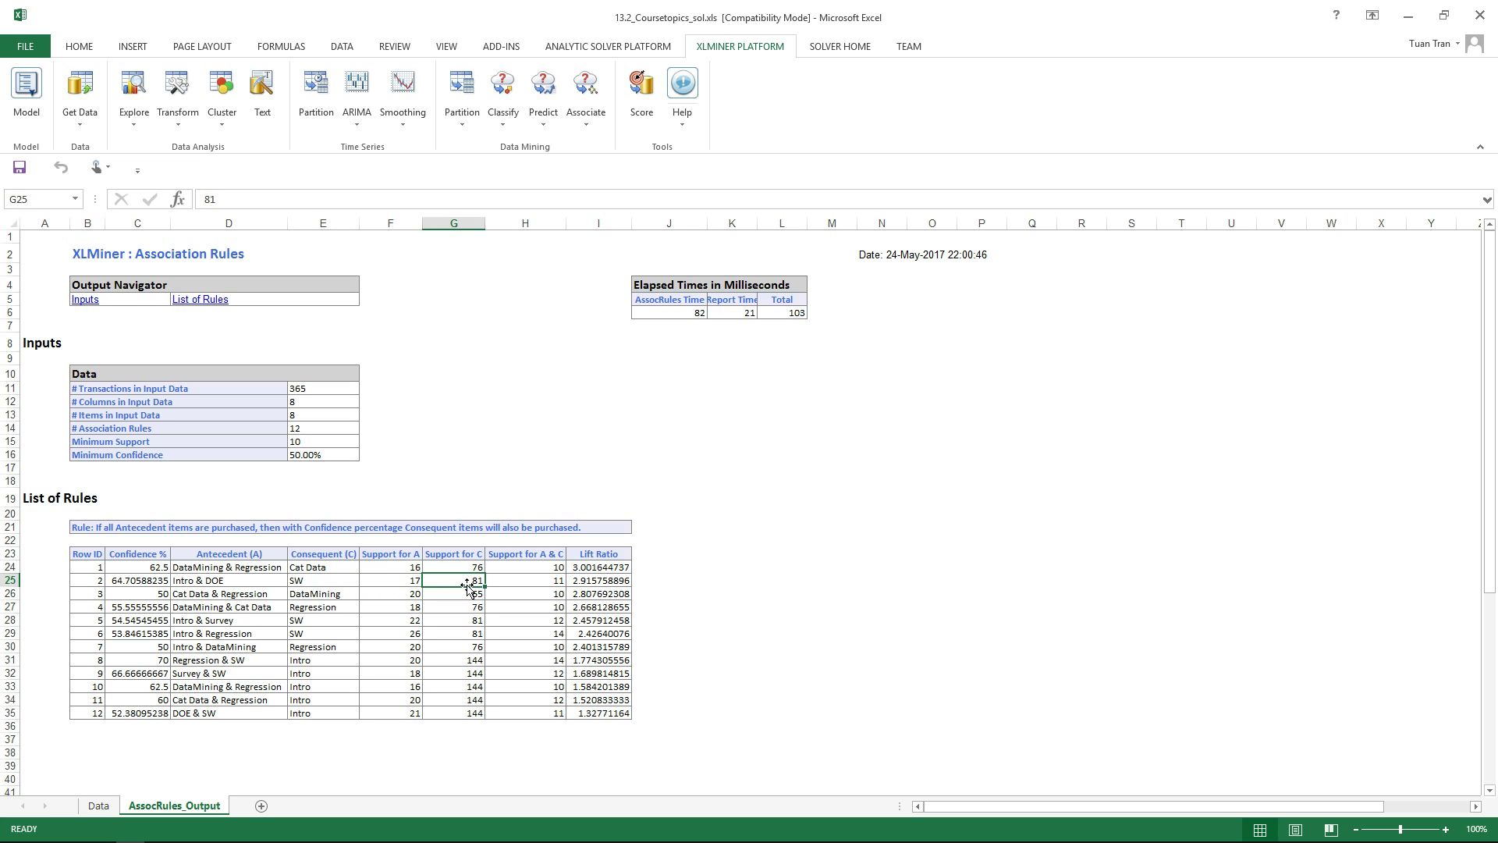
click(550, 579)
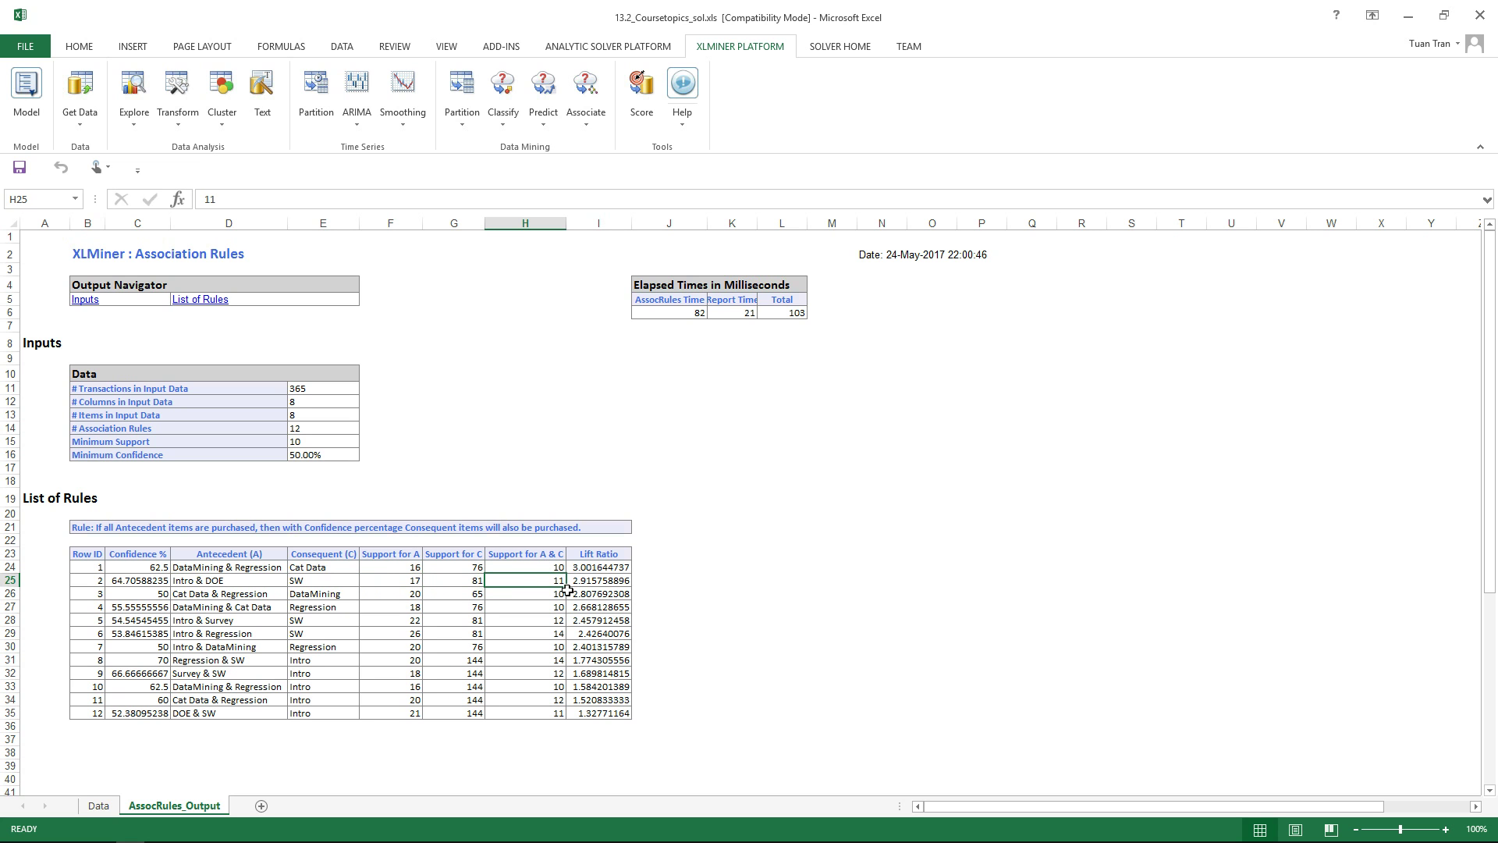
click(586, 581)
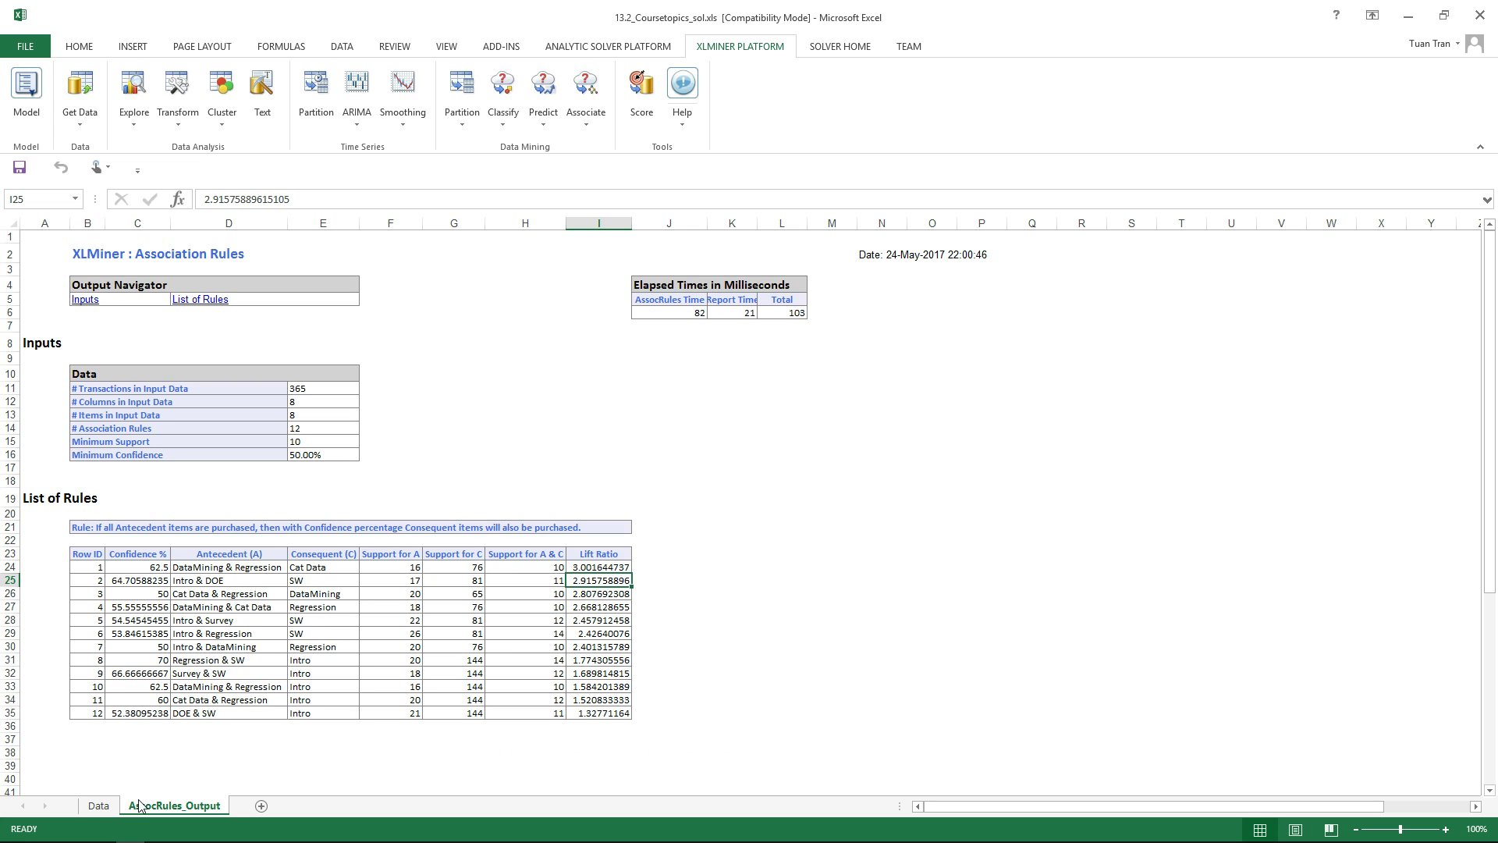
From the Data sheet, rerun Association Rules with minimum confidence set to 60
click(98, 806)
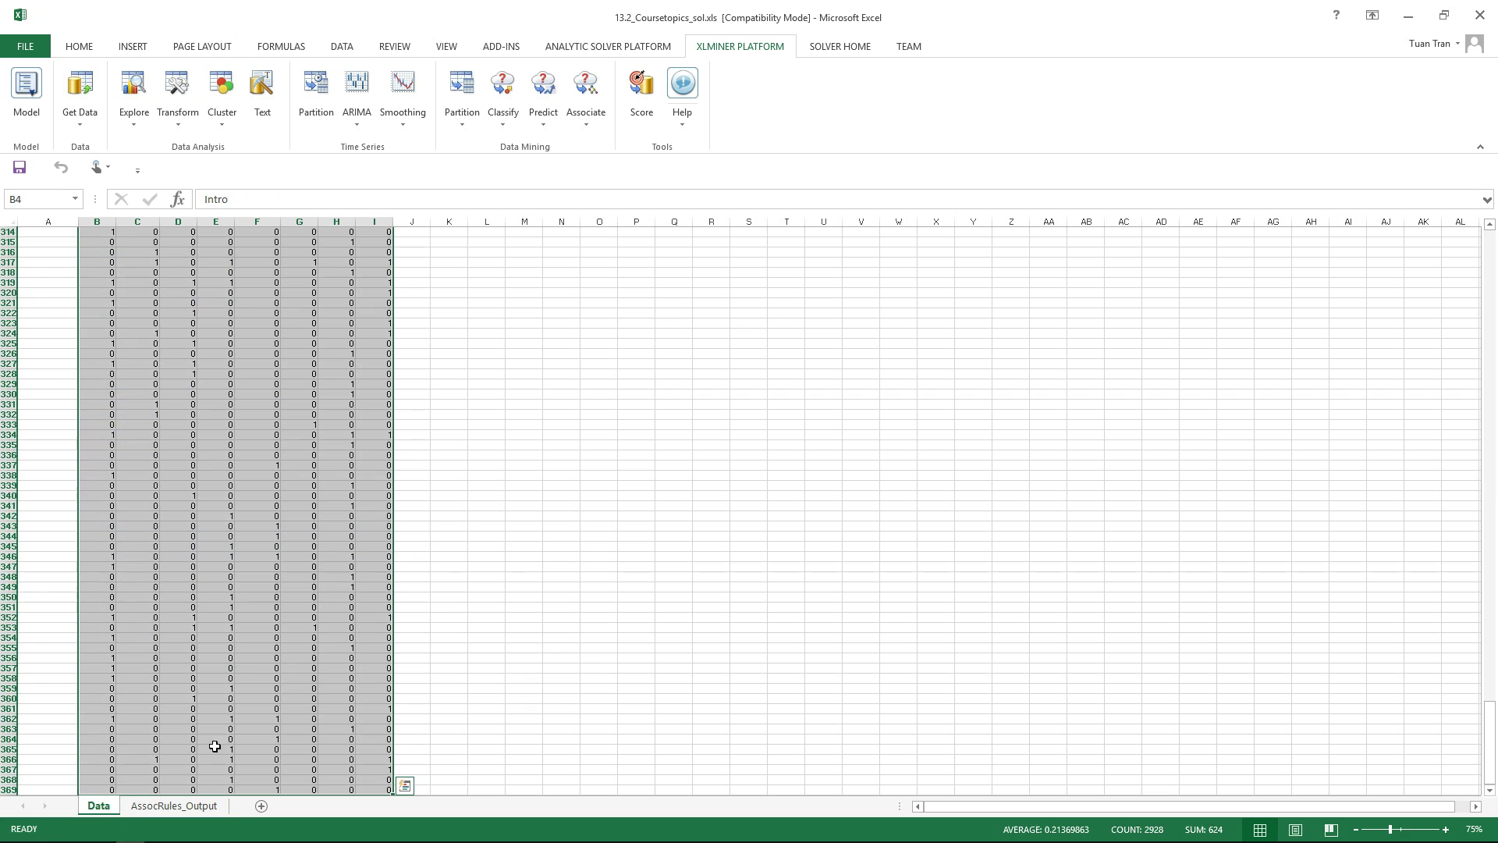
click(587, 110)
click(620, 154)
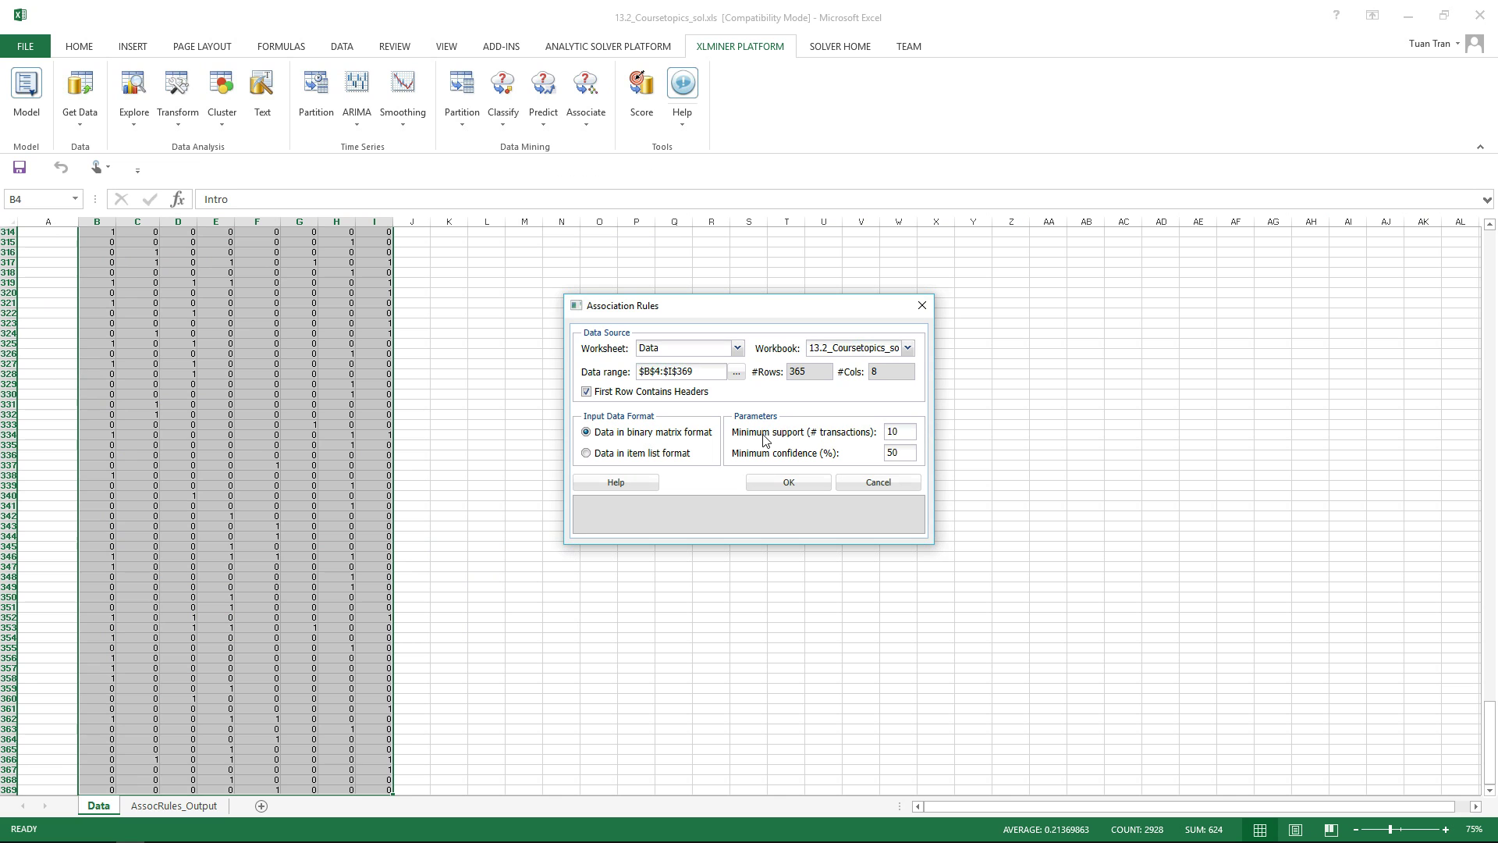
double_click(906, 446)
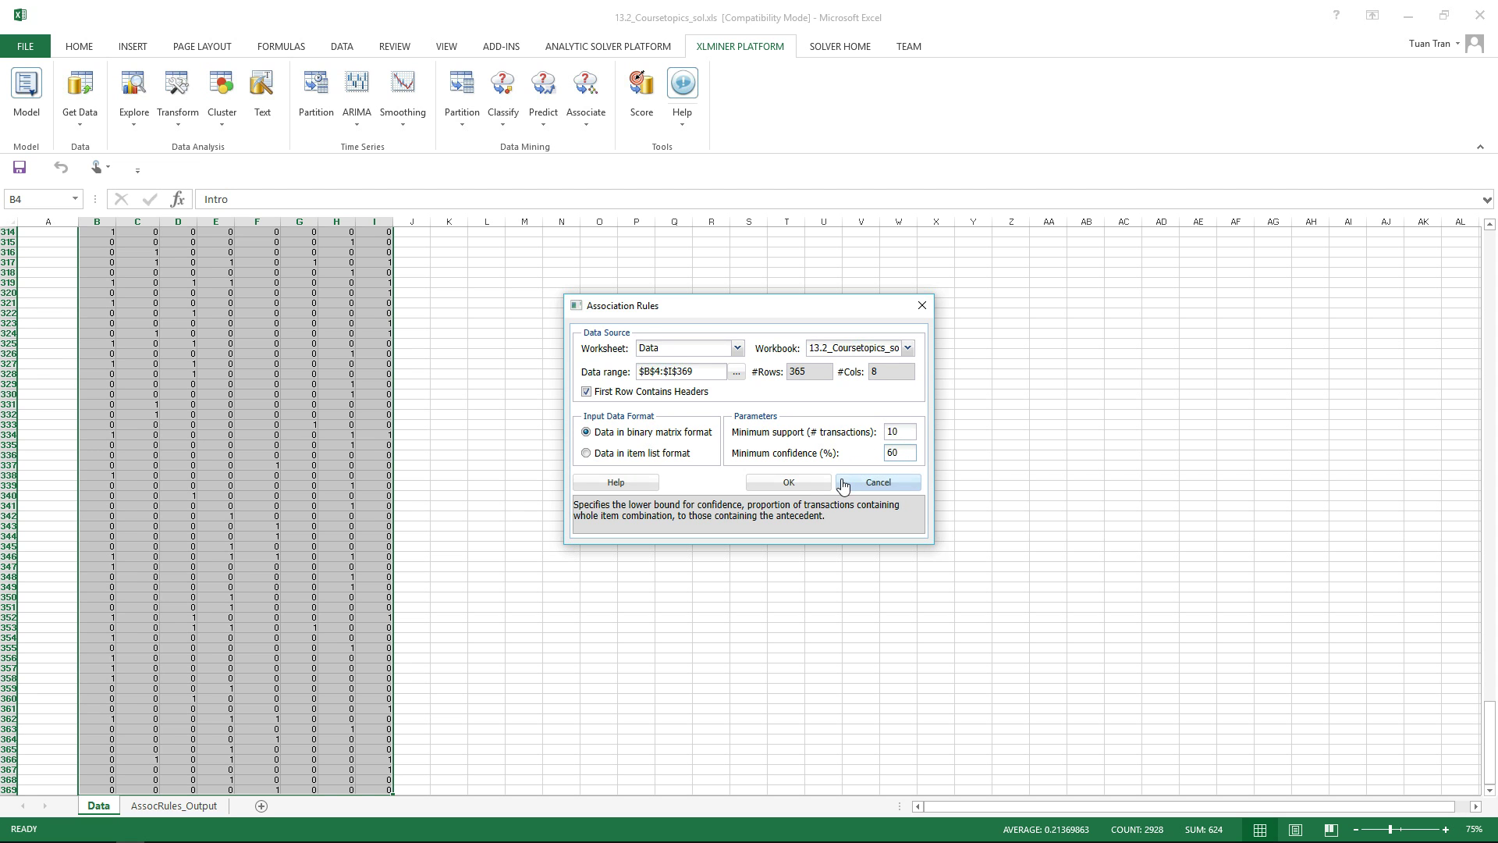
click(813, 484)
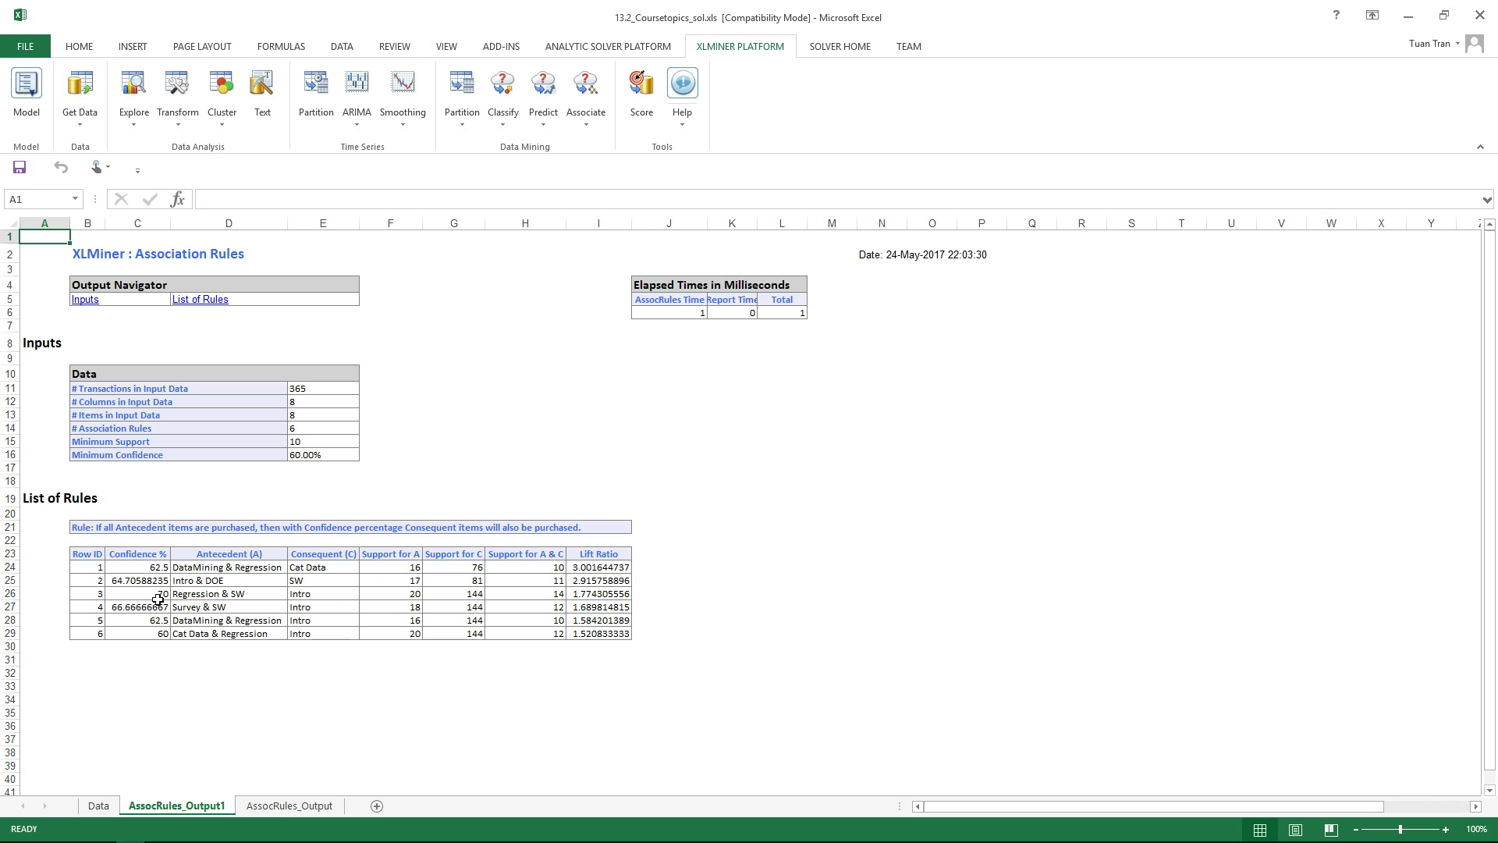
click(289, 806)
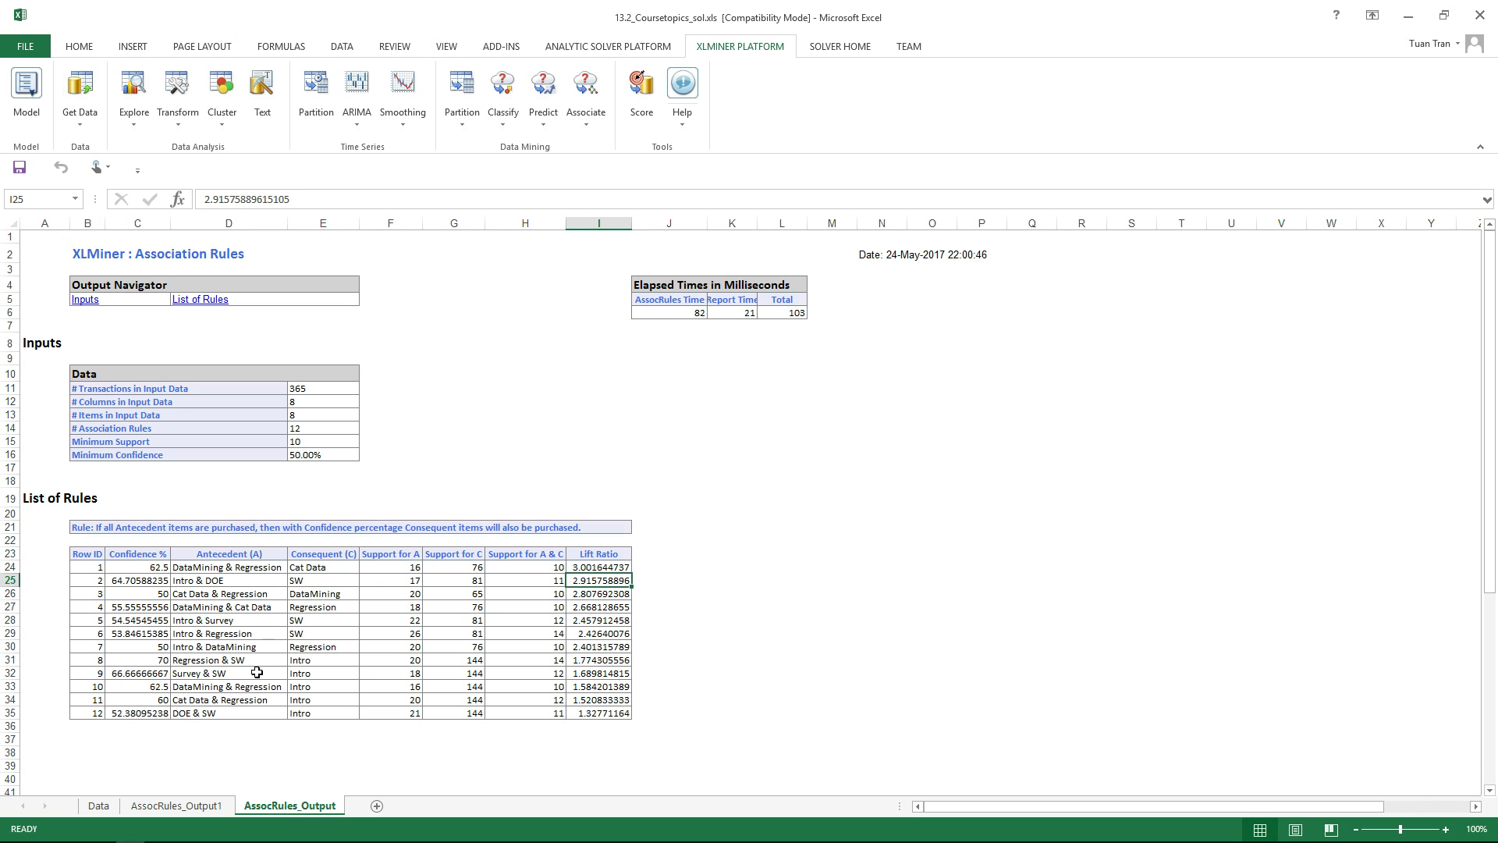
click(186, 807)
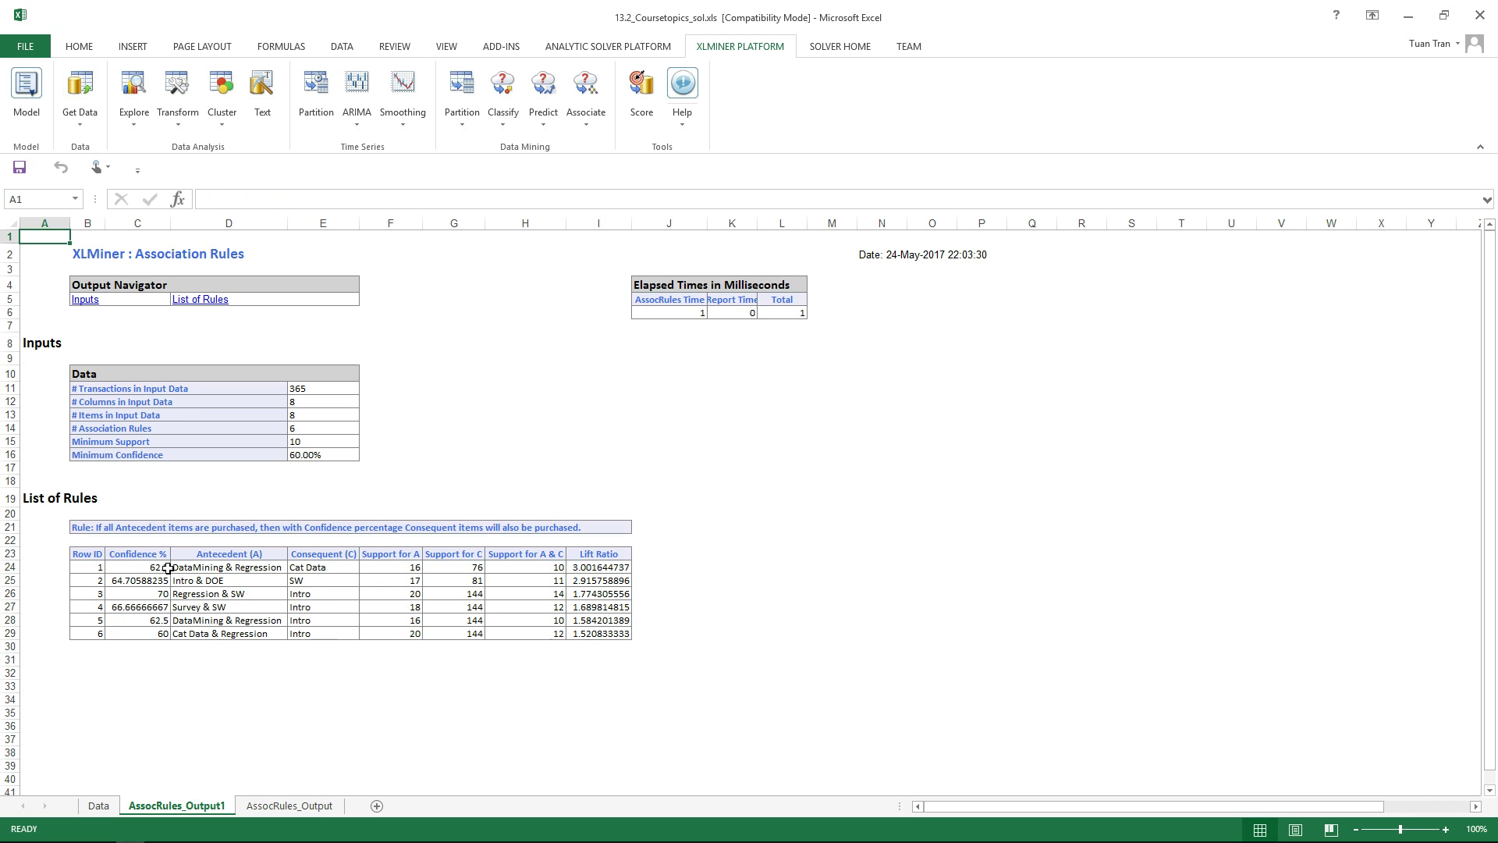
drag(153, 567, 144, 634)
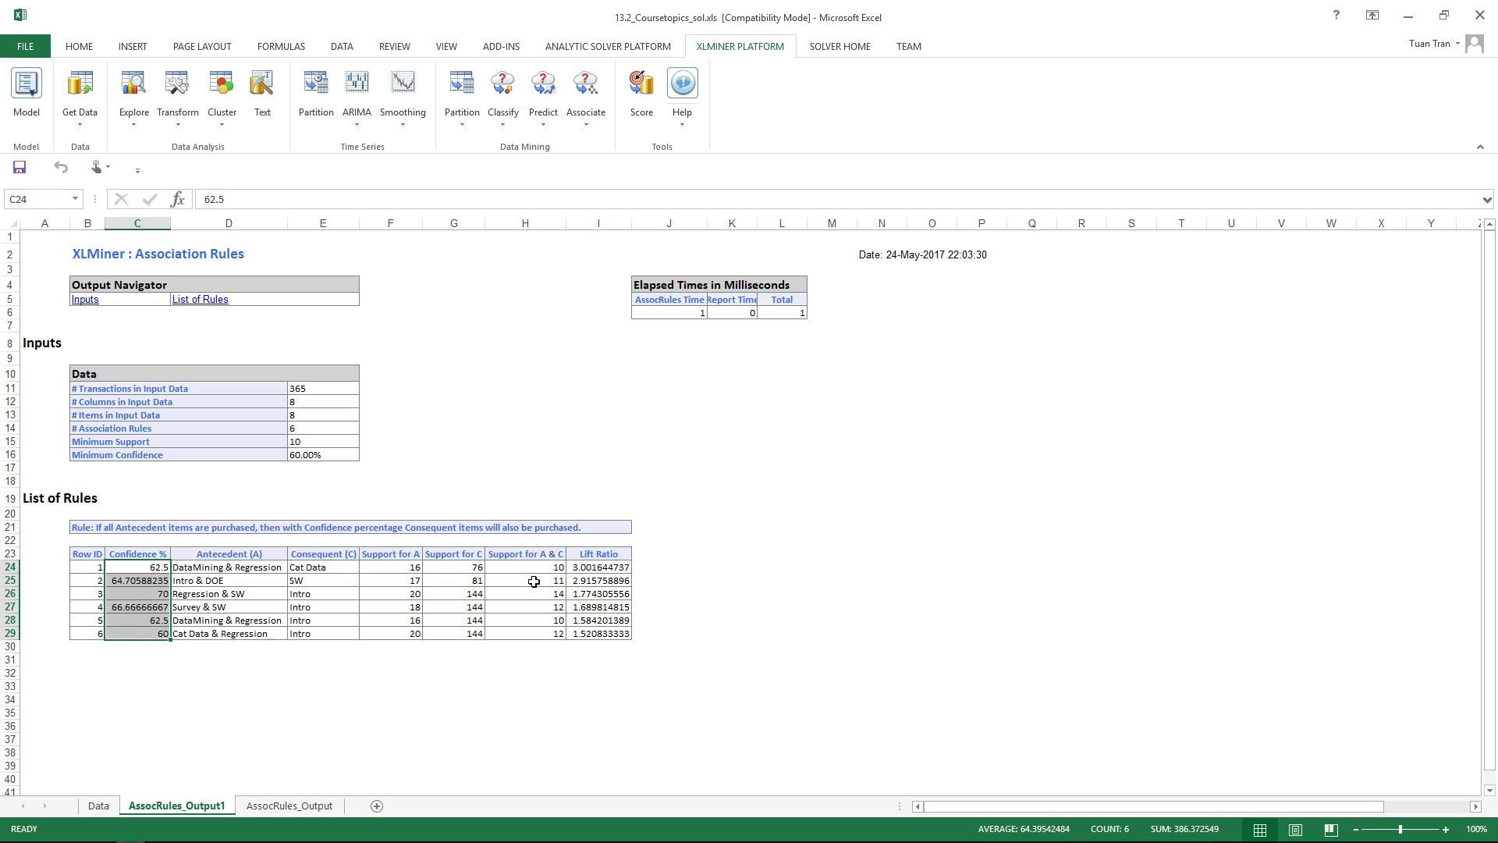
click(602, 566)
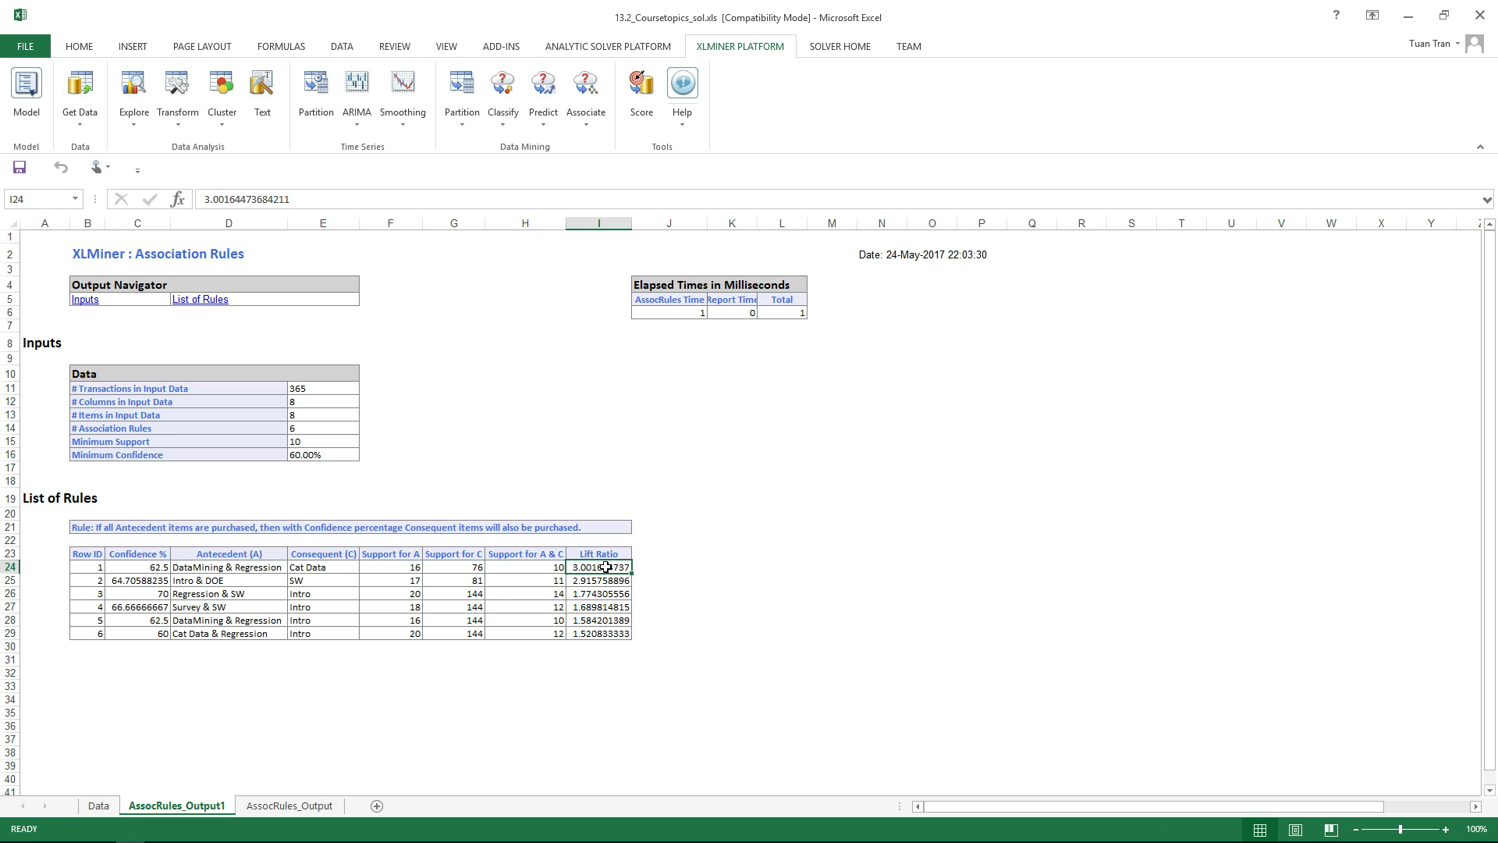
click(10, 567)
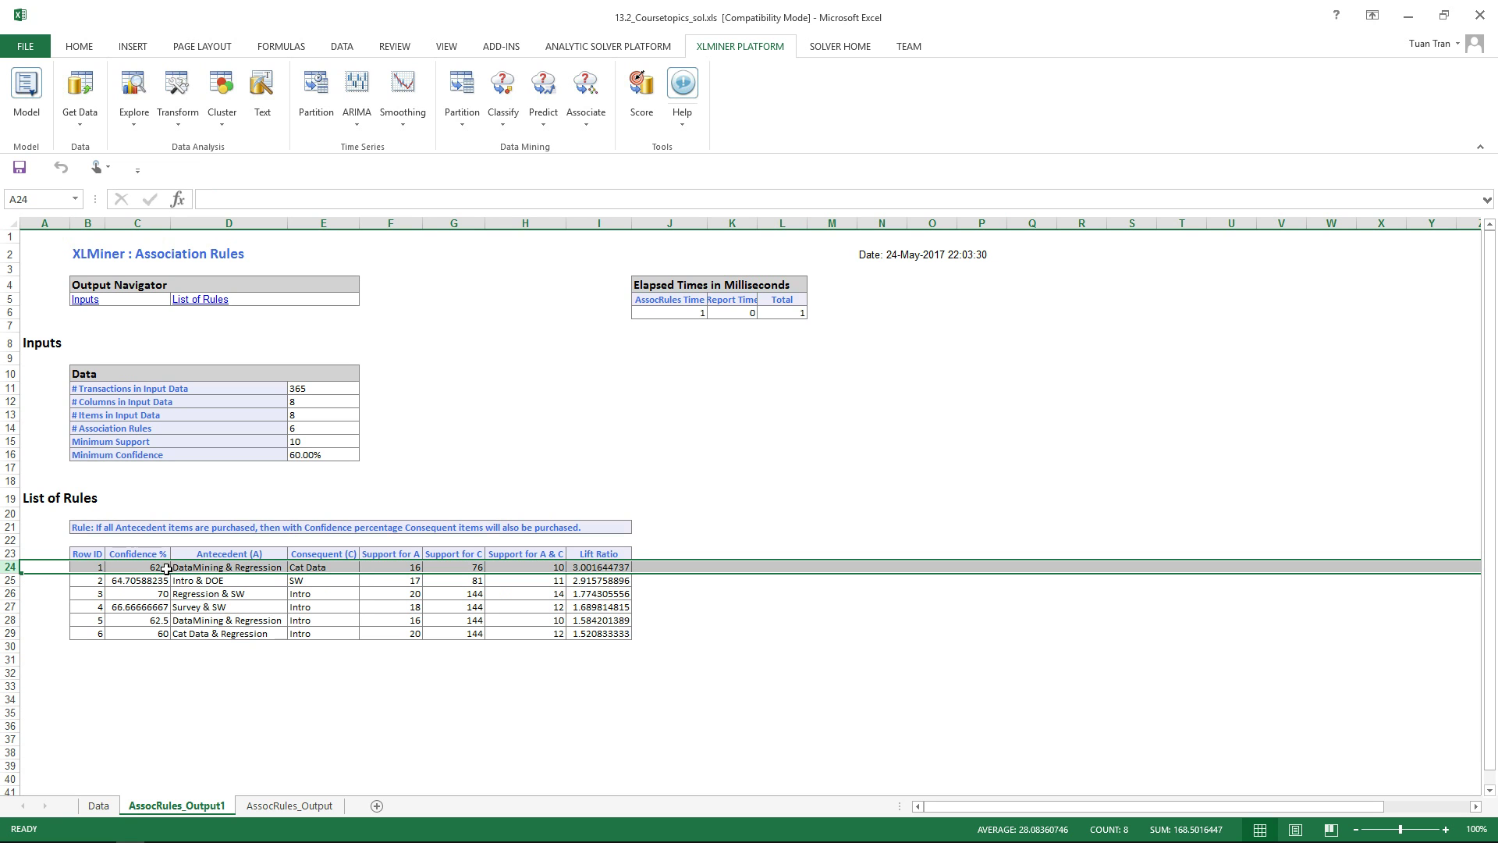
click(233, 568)
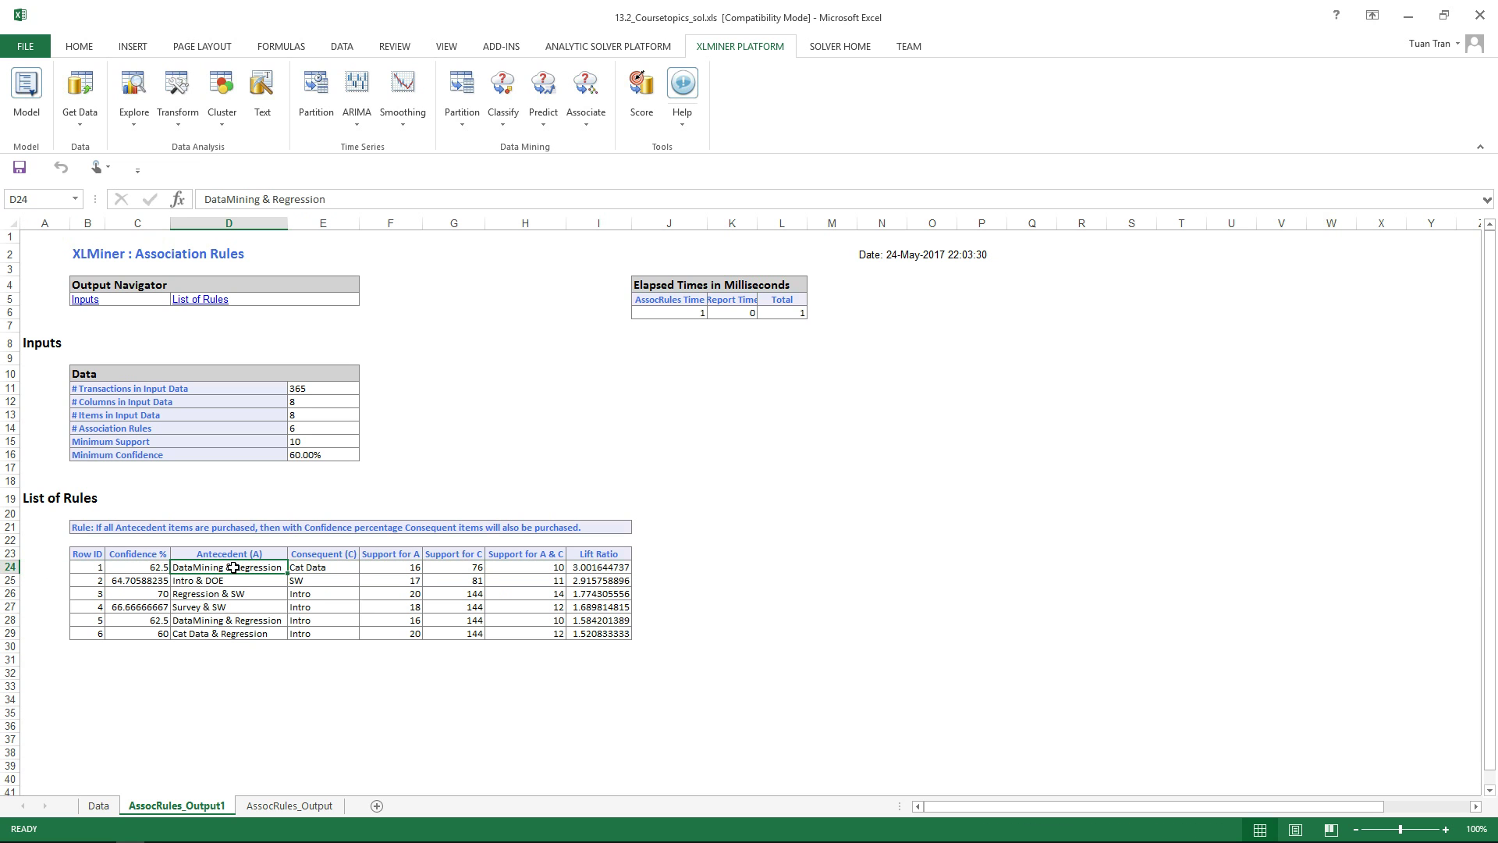
click(304, 568)
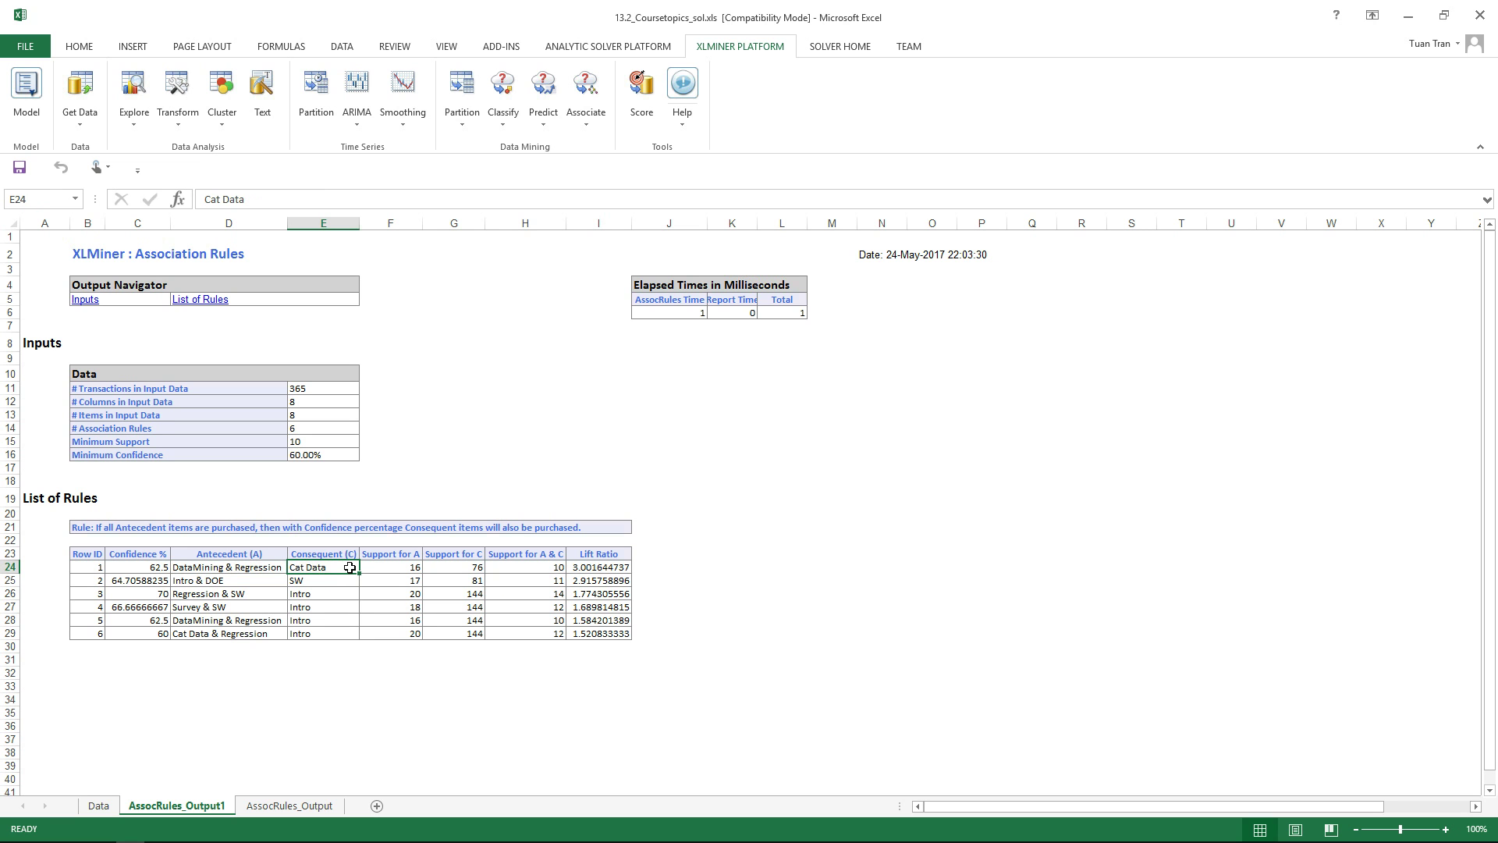
drag(392, 568, 606, 572)
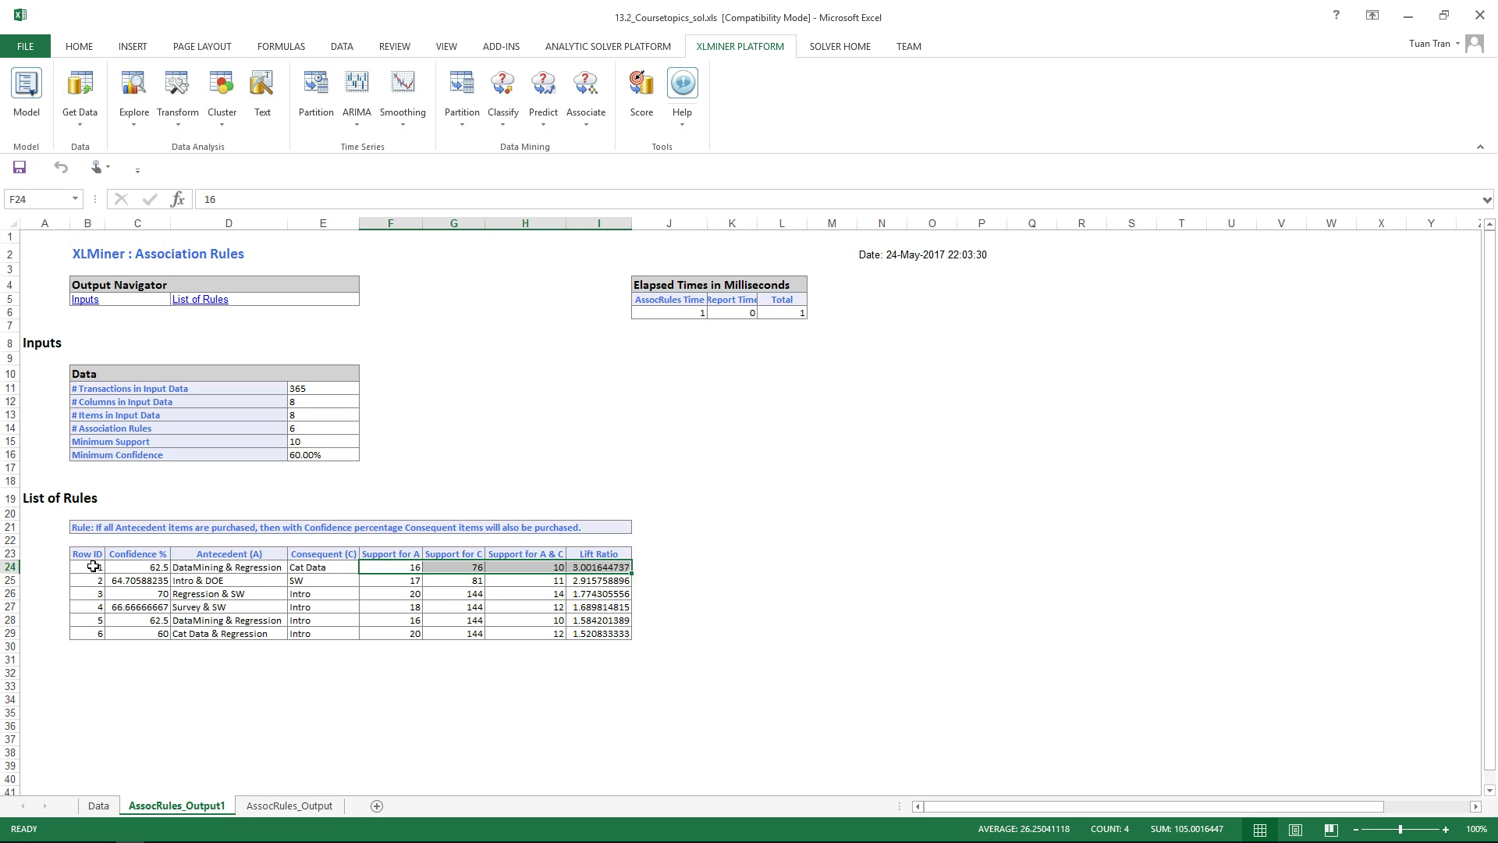
drag(92, 567, 600, 592)
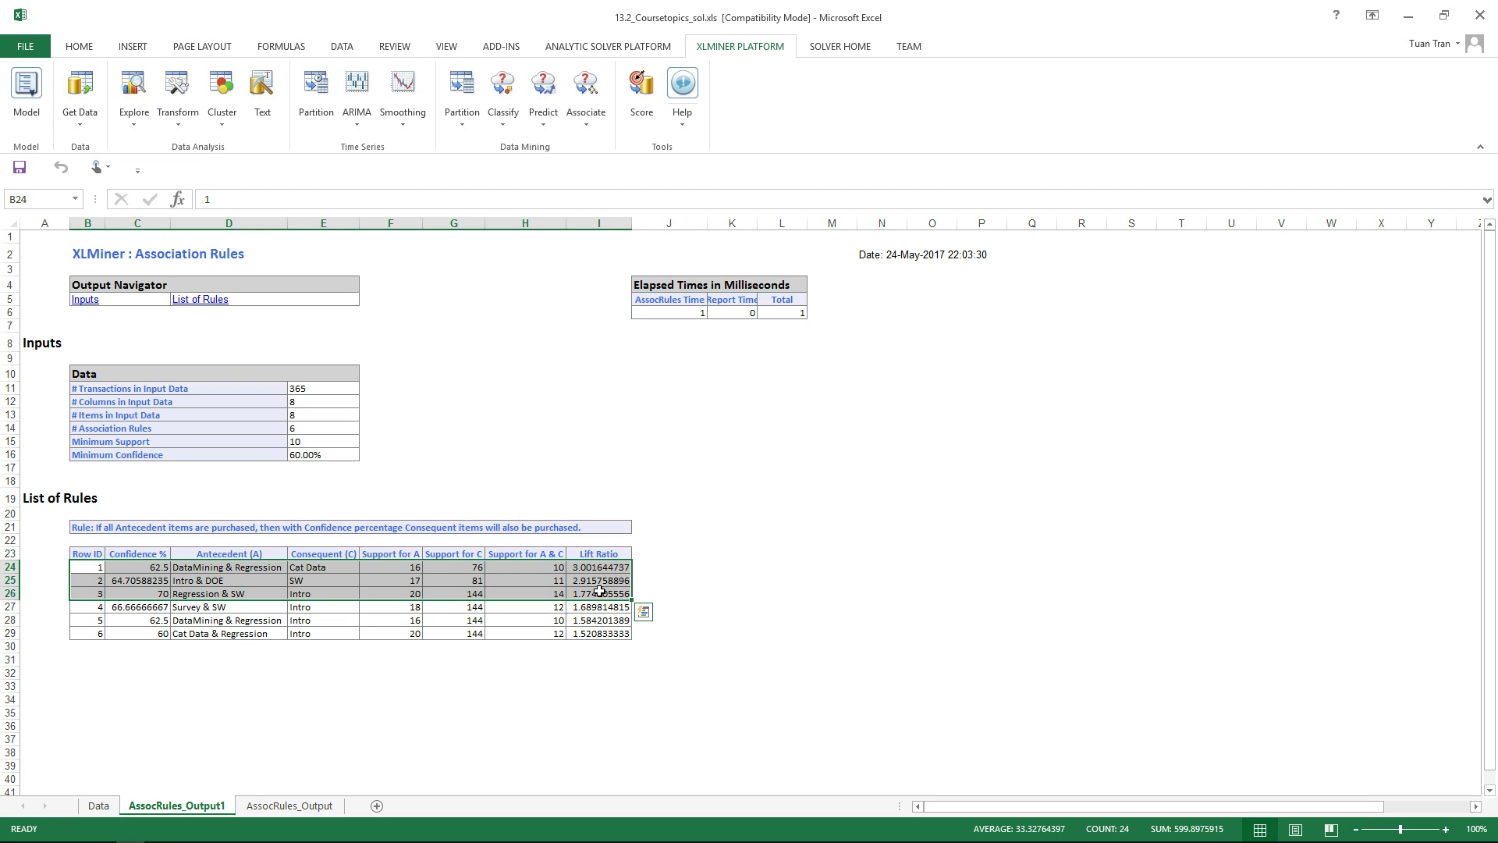